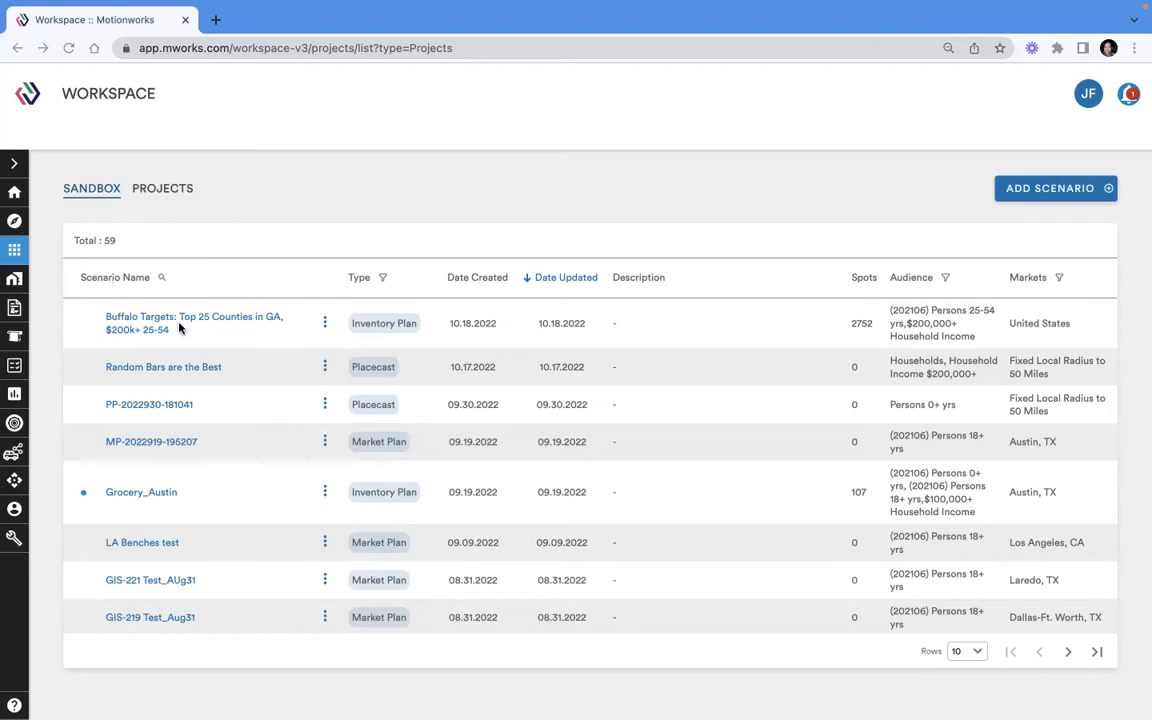
- Start a new Standard Placecast plan in the project "Buffalo Wild Wings - Targeted in GA"
{"action": "left_click", "coordinate": [175, 188]}
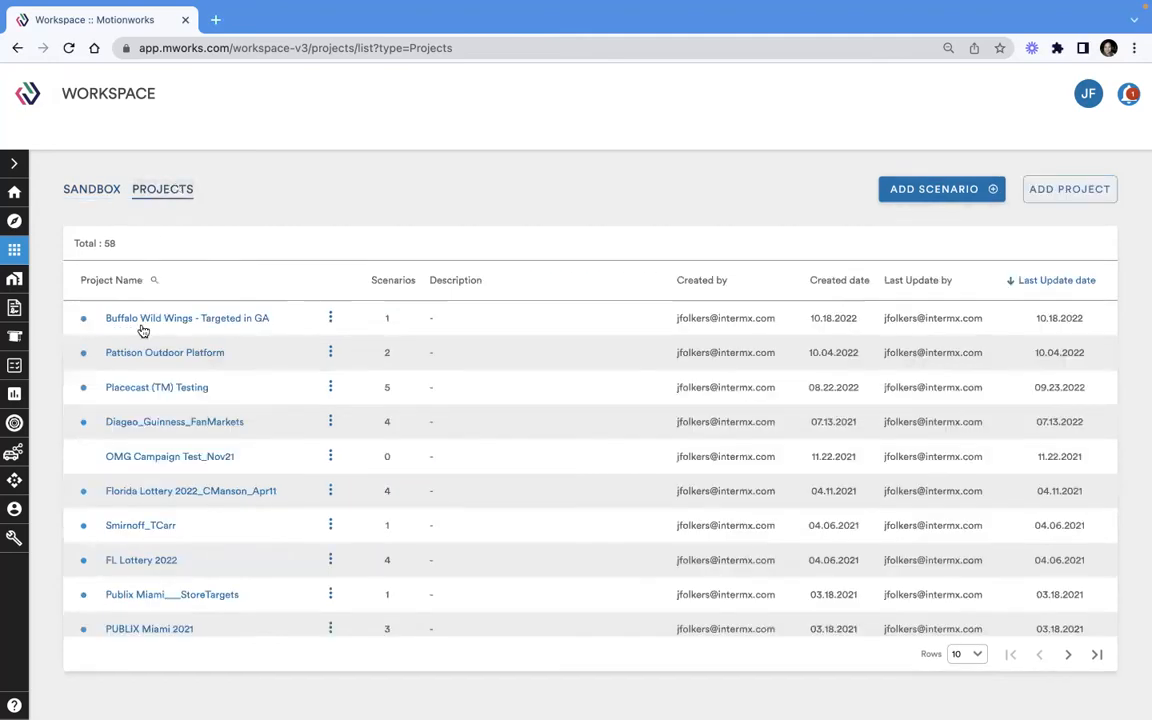
{"action": "left_click", "coordinate": [183, 322]}
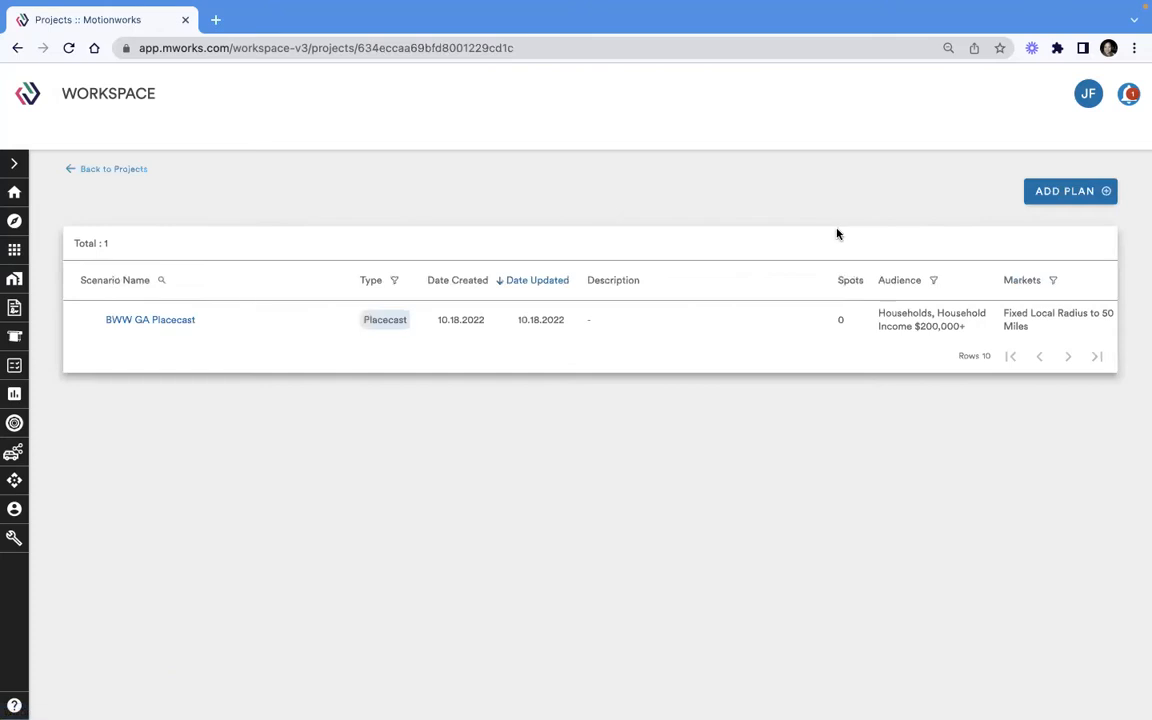
{"action": "left_click", "coordinate": [1069, 192]}
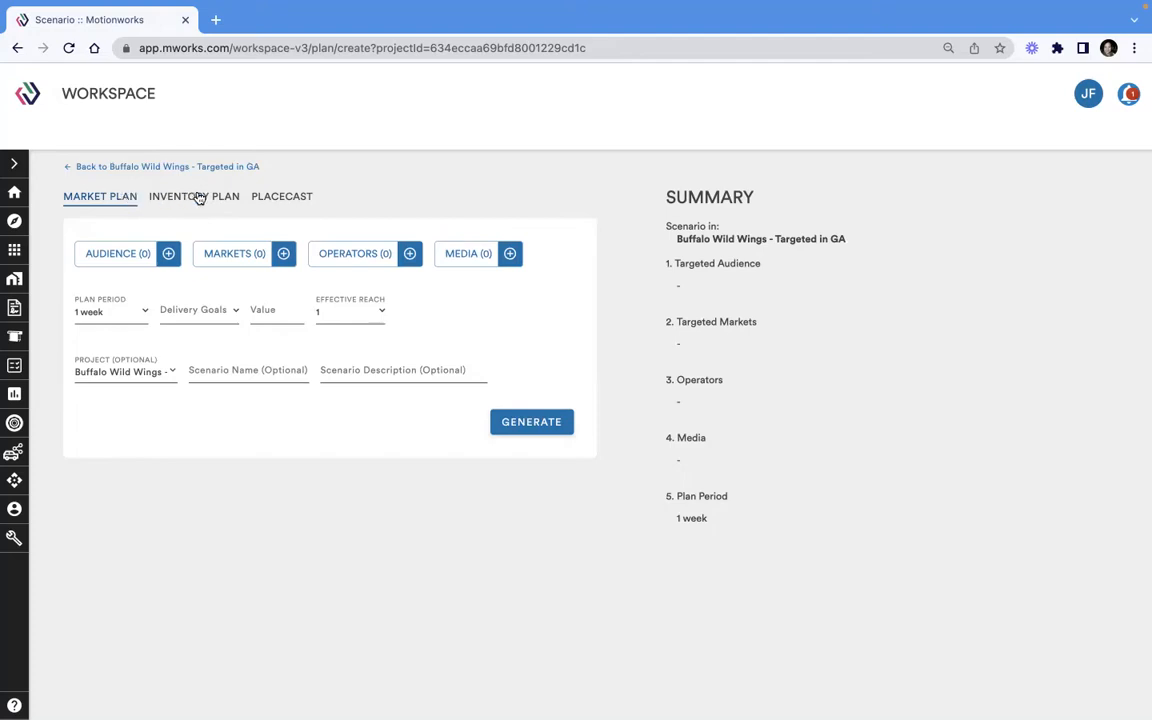
{"action": "left_click", "coordinate": [303, 198]}
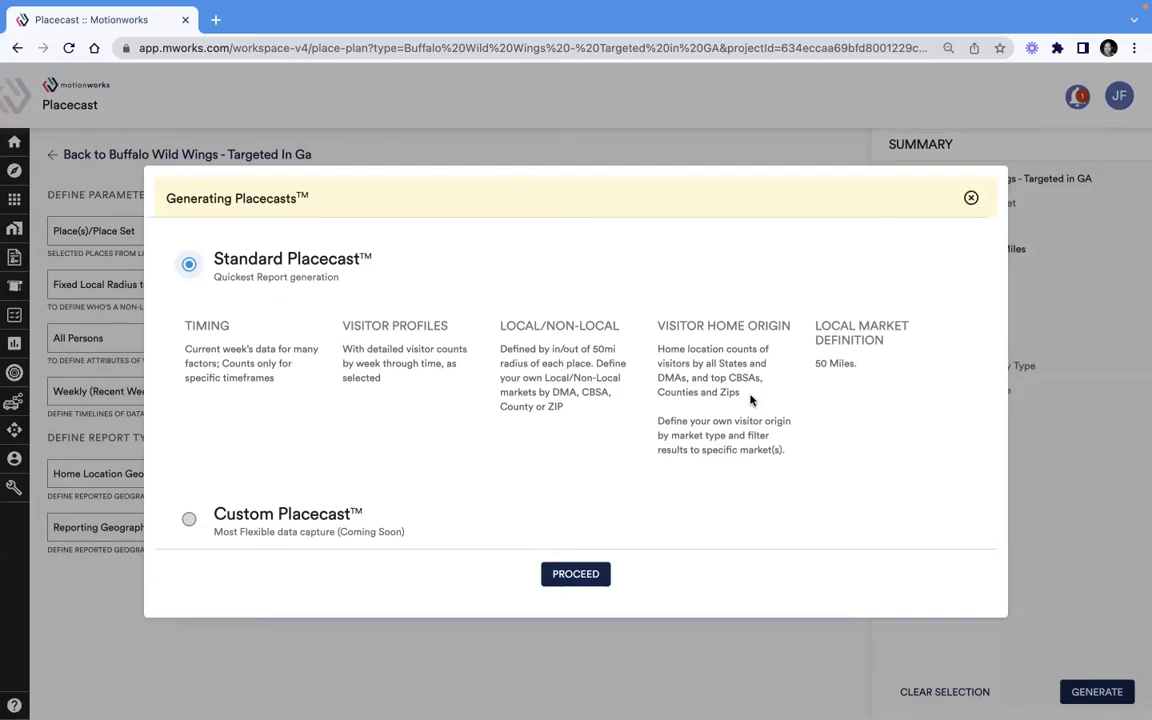
{"action": "left_click", "coordinate": [576, 576]}
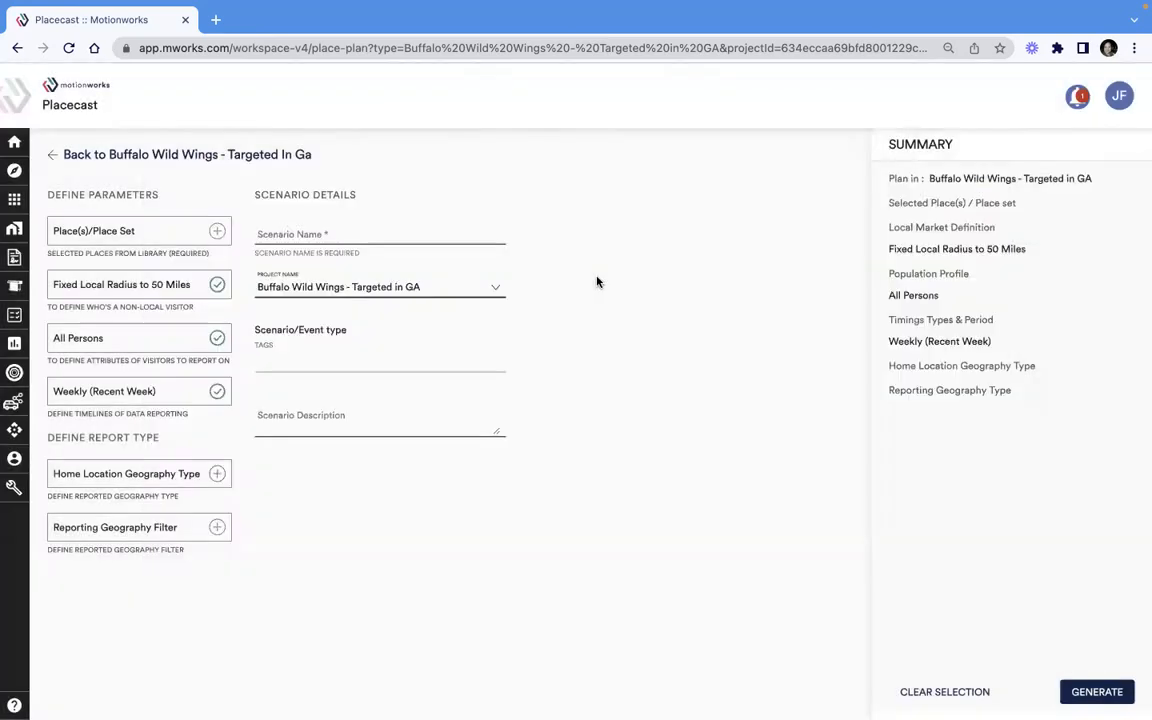
- Add all places of the "Buffalo Wild Wings GA" place set to the scenario
{"action": "left_click", "coordinate": [166, 230]}
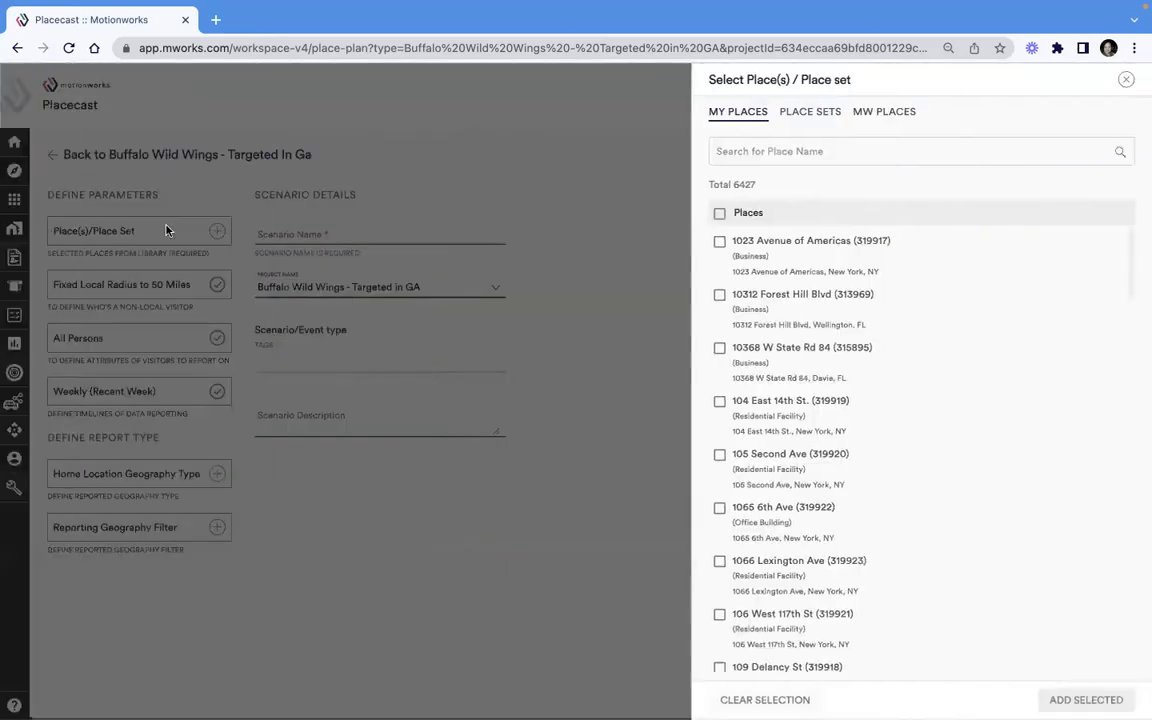
{"action": "left_click", "coordinate": [817, 114]}
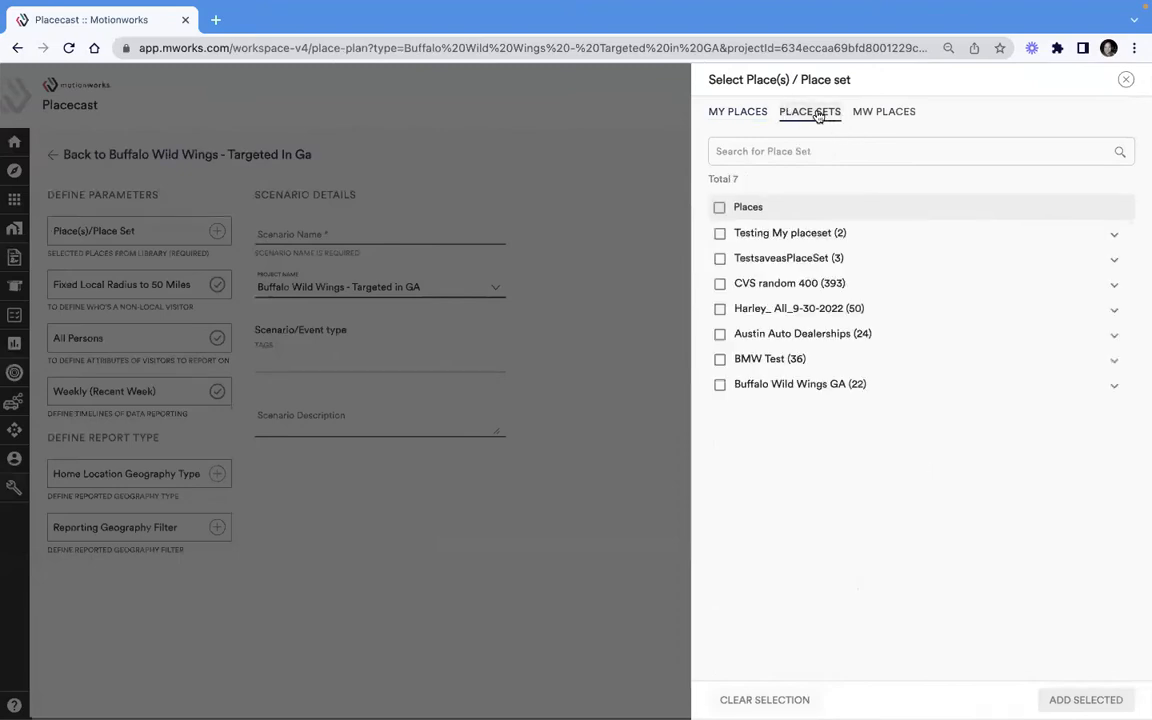
{"action": "left_click", "coordinate": [779, 390]}
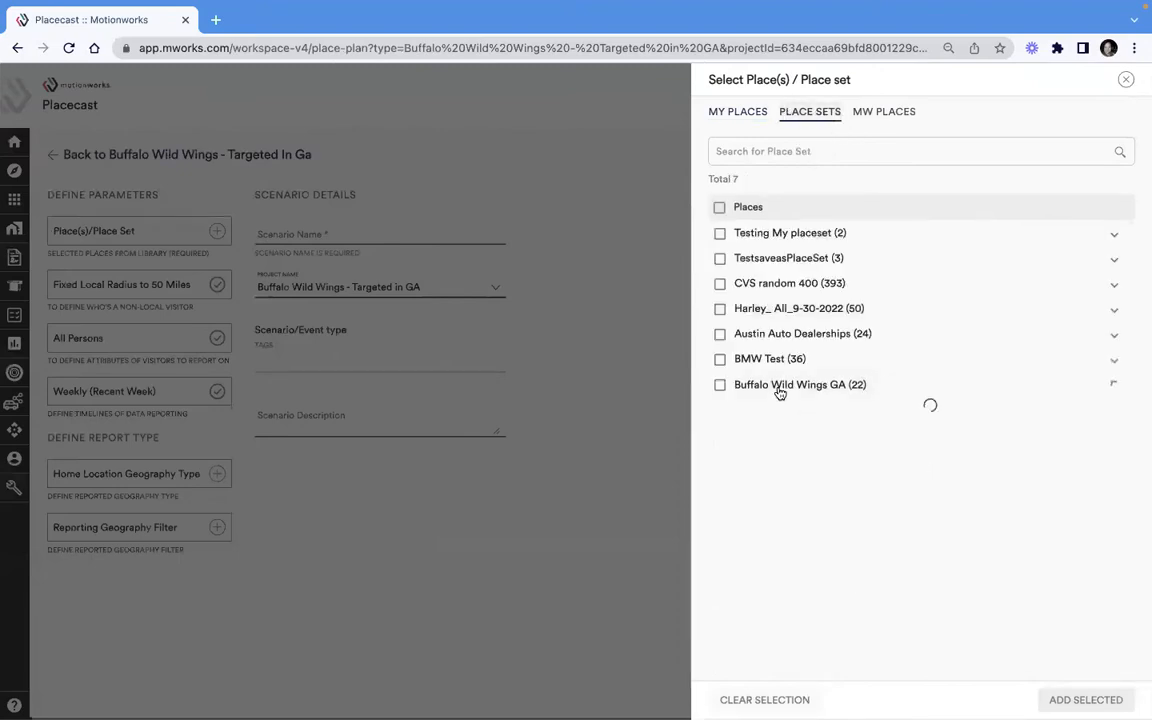
{"action": "left_click", "coordinate": [720, 386]}
{"action": "scroll", "coordinate": [926, 478], "scroll_direction": "down", "scroll_amount": 10}
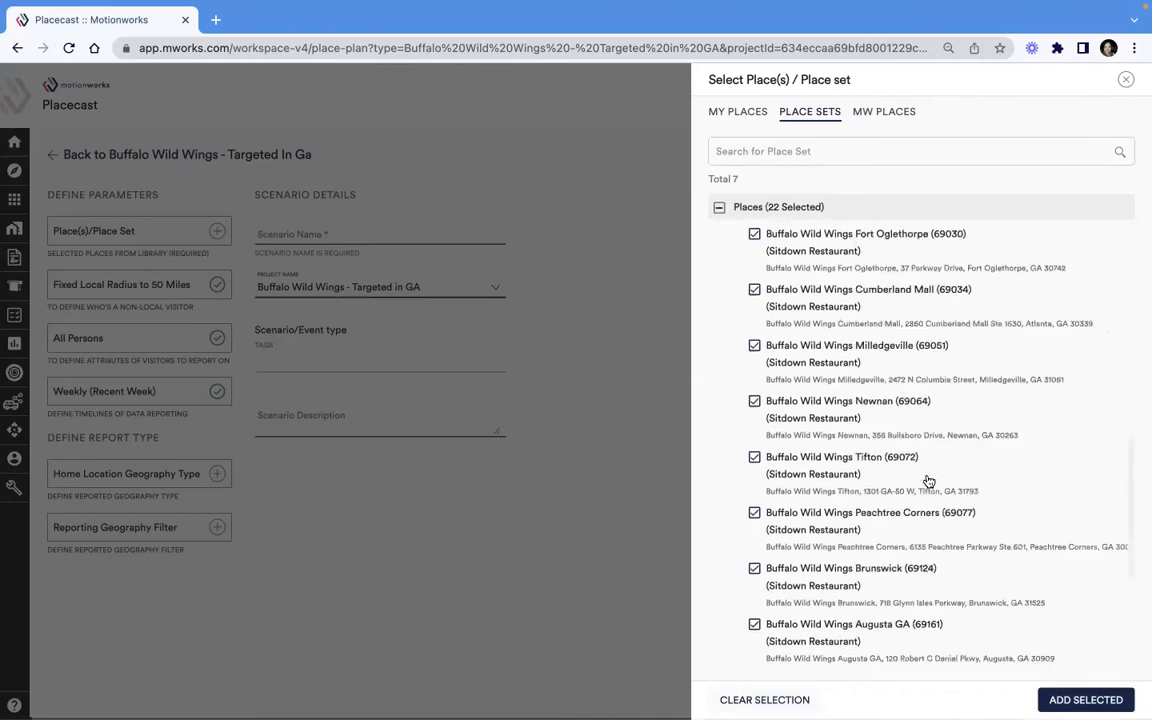
{"action": "left_click", "coordinate": [1105, 699]}
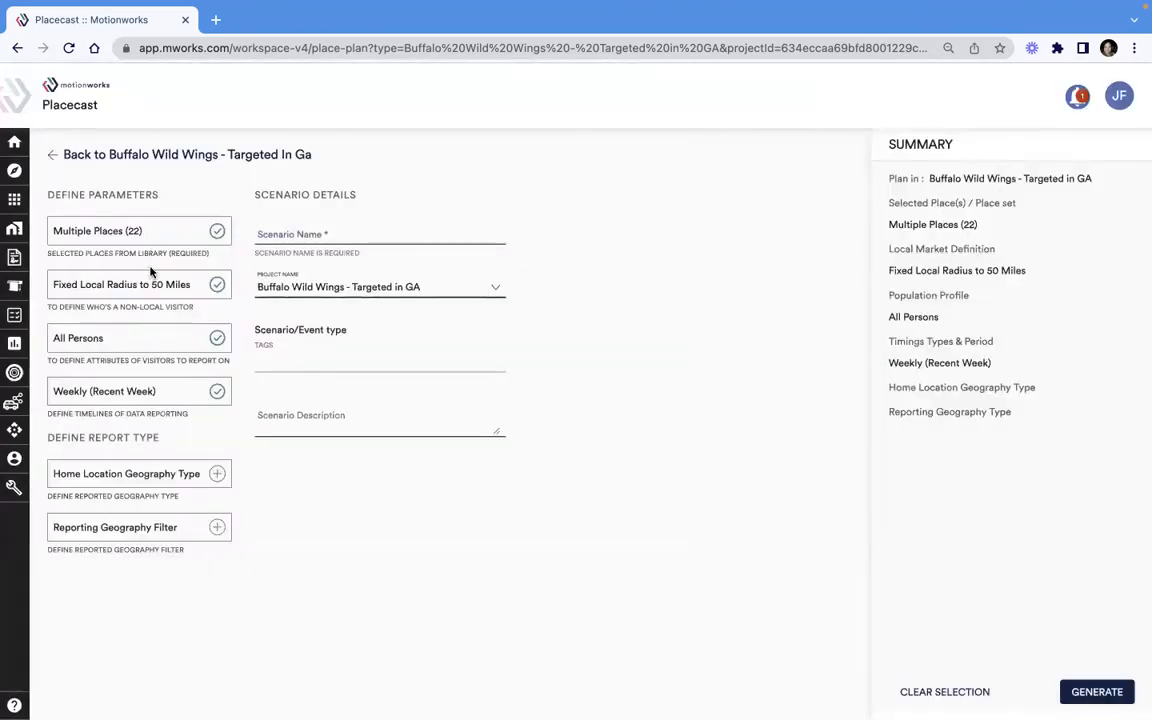
- Set the population profile to the standard population "Households, Household Income $200,000+", searching for 200
{"action": "left_click", "coordinate": [144, 336]}
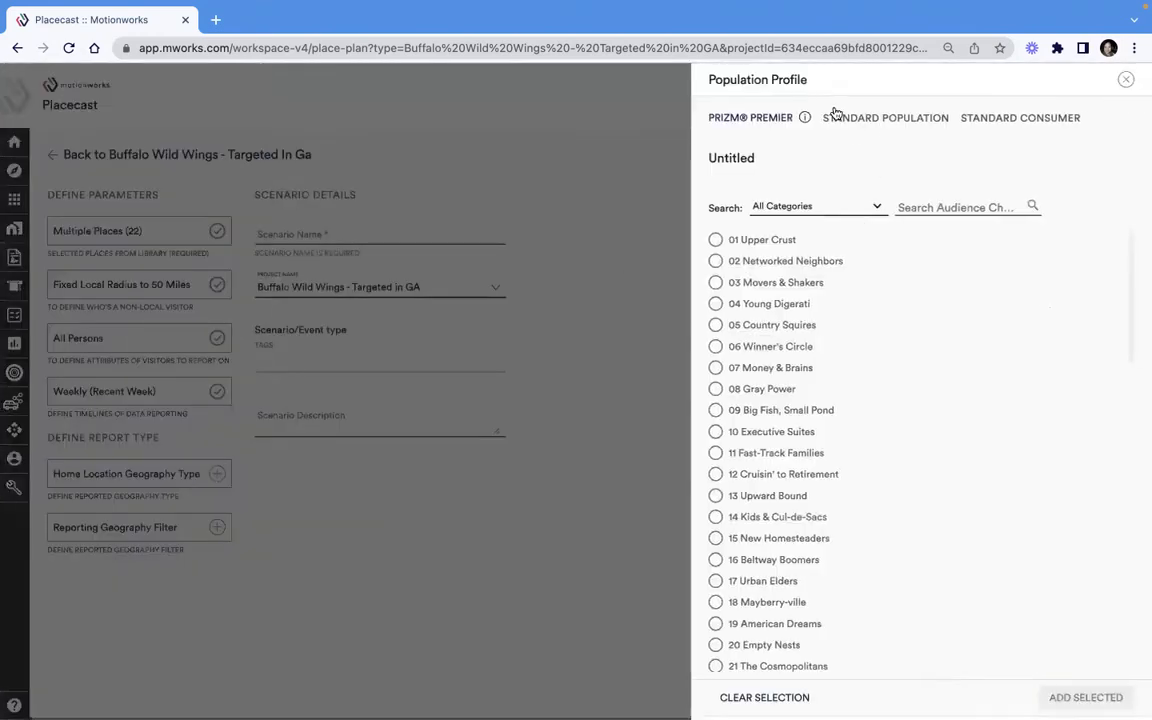
{"action": "left_click", "coordinate": [838, 118]}
{"action": "left_click", "coordinate": [810, 205]}
{"action": "type", "text": "200"}
{"action": "left_click", "coordinate": [843, 247]}
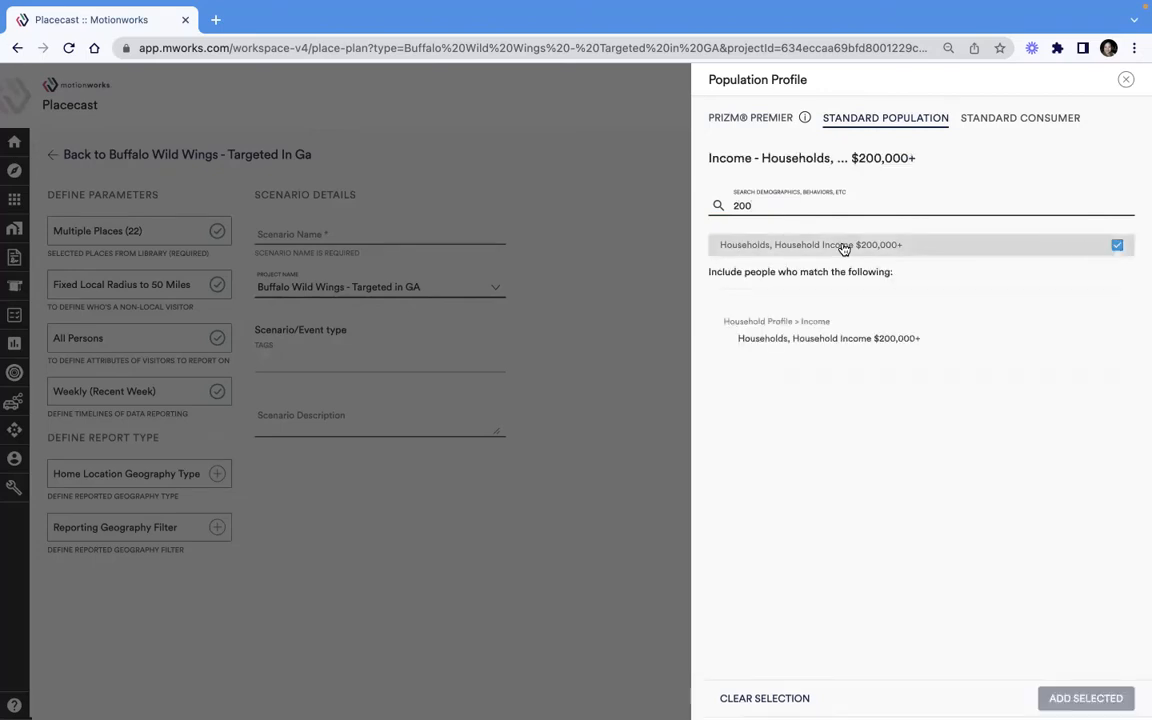
{"action": "left_click", "coordinate": [1086, 698]}
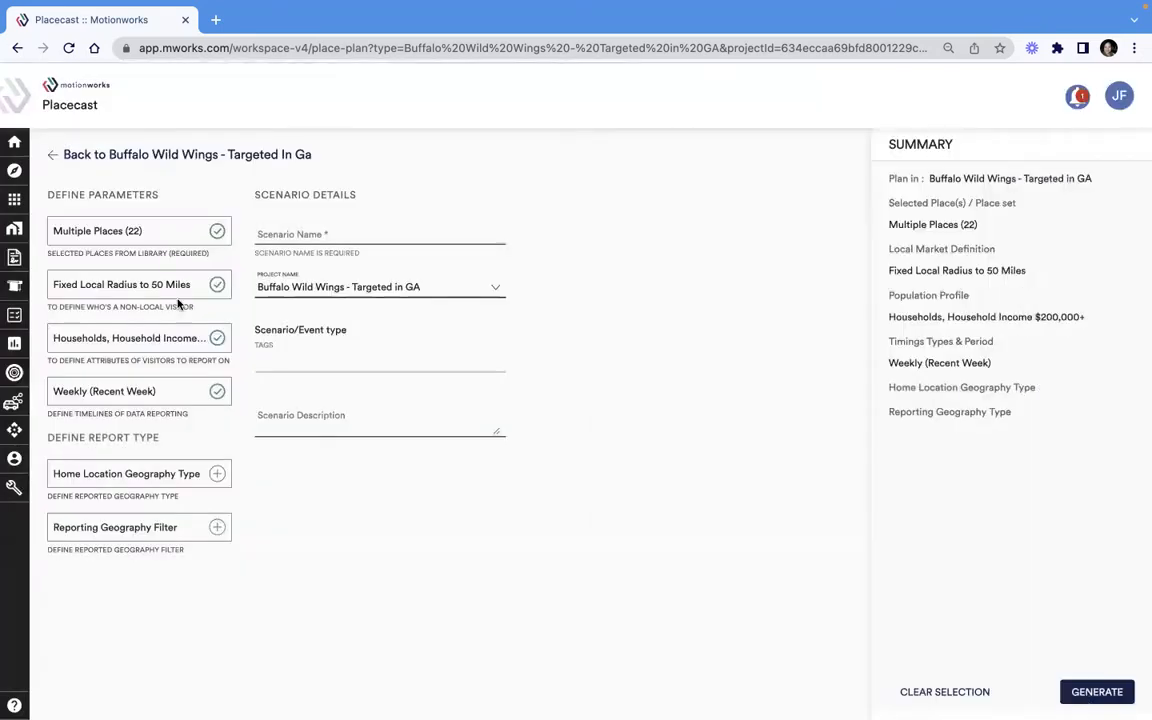
- Set the report timeframe type to Annually and include the years 2021, 2020 and 2019
{"action": "left_click", "coordinate": [172, 391]}
{"action": "left_click", "coordinate": [847, 174]}
{"action": "left_click", "coordinate": [818, 187]}
{"action": "left_click", "coordinate": [735, 264]}
{"action": "left_click", "coordinate": [737, 289]}
{"action": "left_click", "coordinate": [737, 314]}
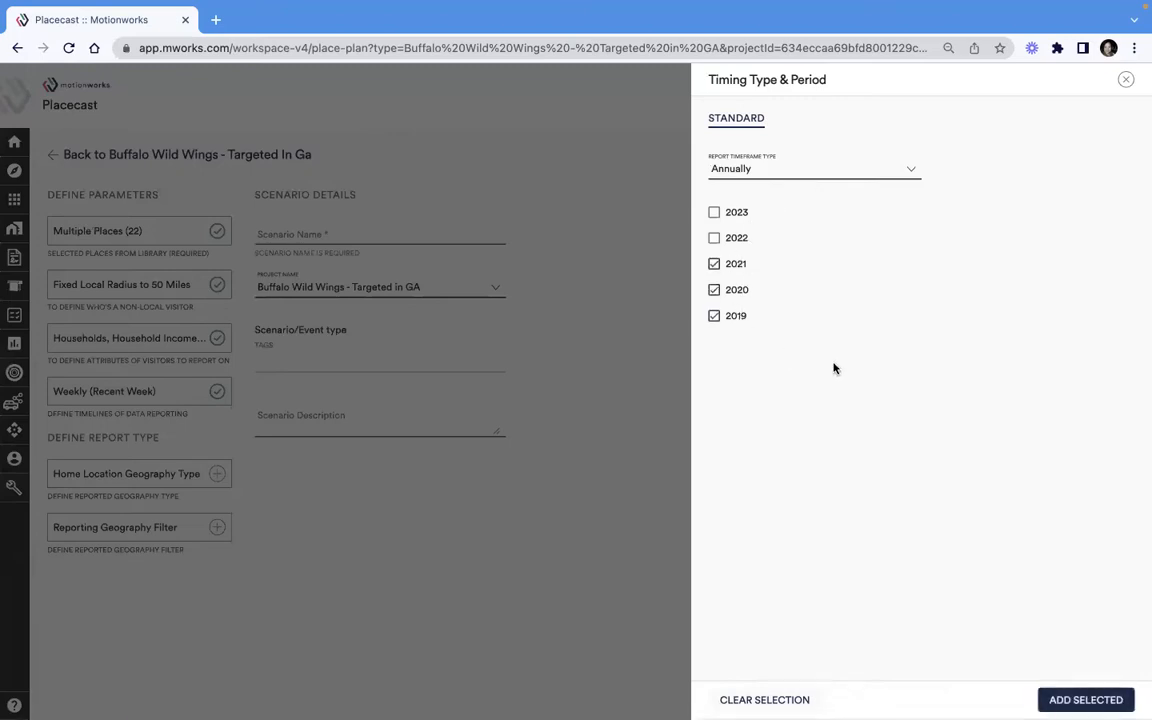
{"action": "left_click", "coordinate": [1084, 702]}
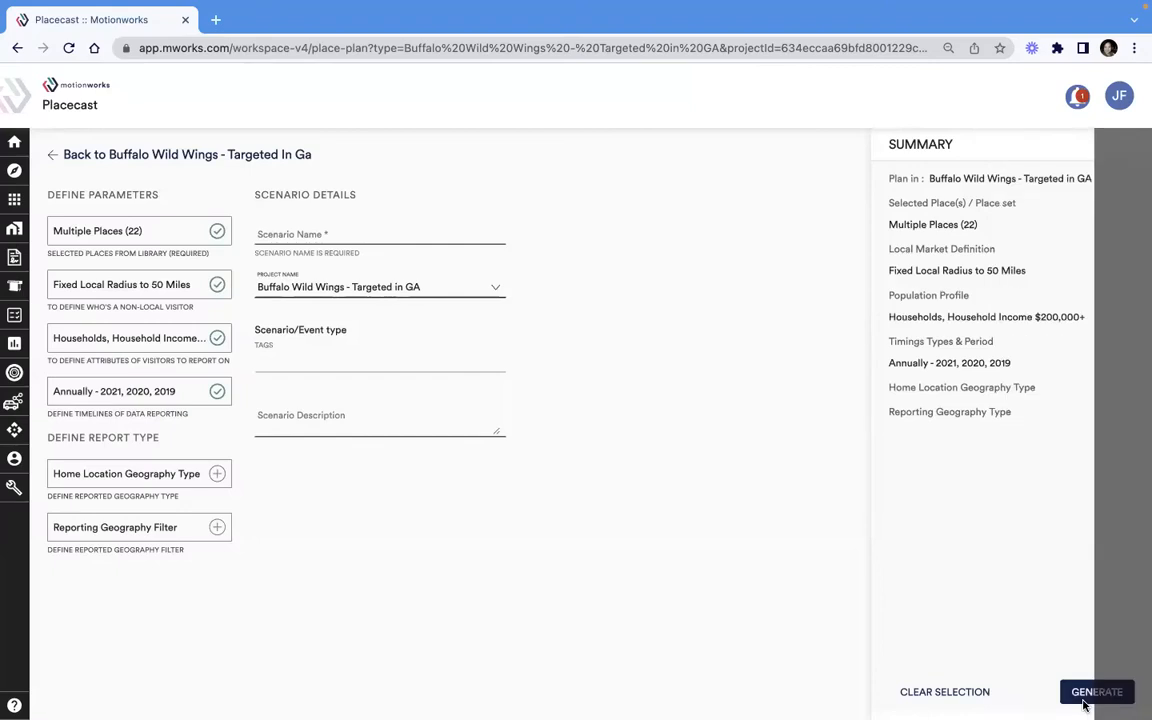
- Set the home location geography type to County and add it to the scenario
{"action": "left_click", "coordinate": [175, 470]}
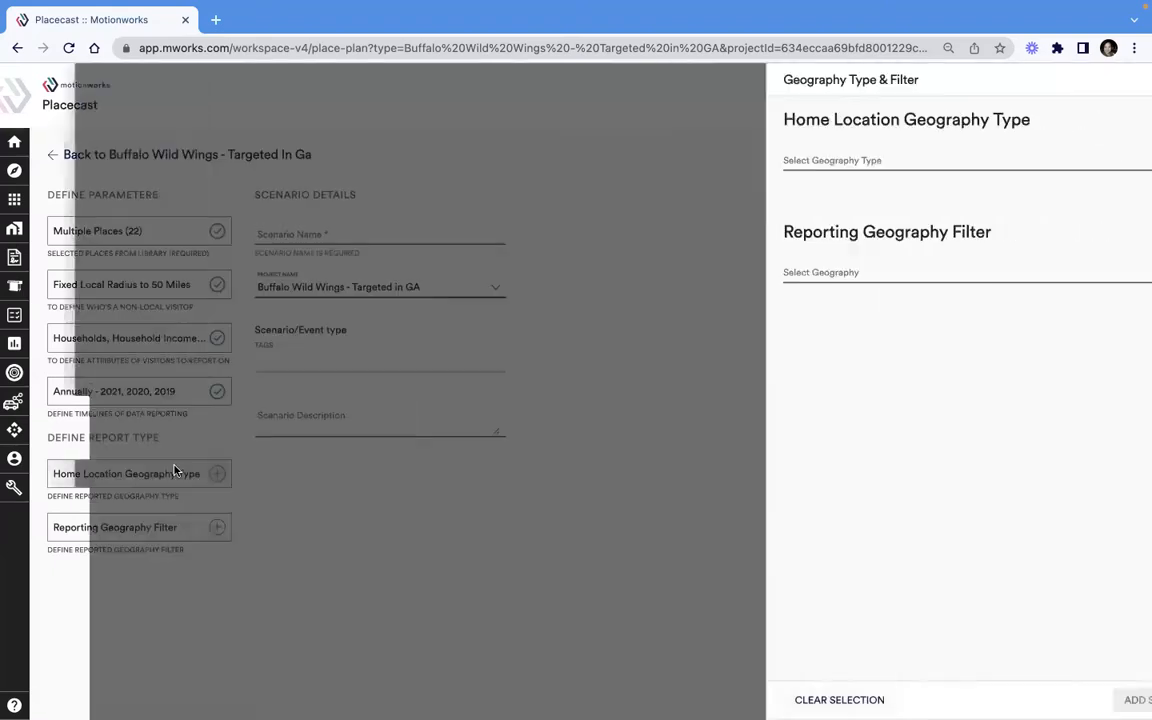
{"action": "left_click", "coordinate": [965, 158]}
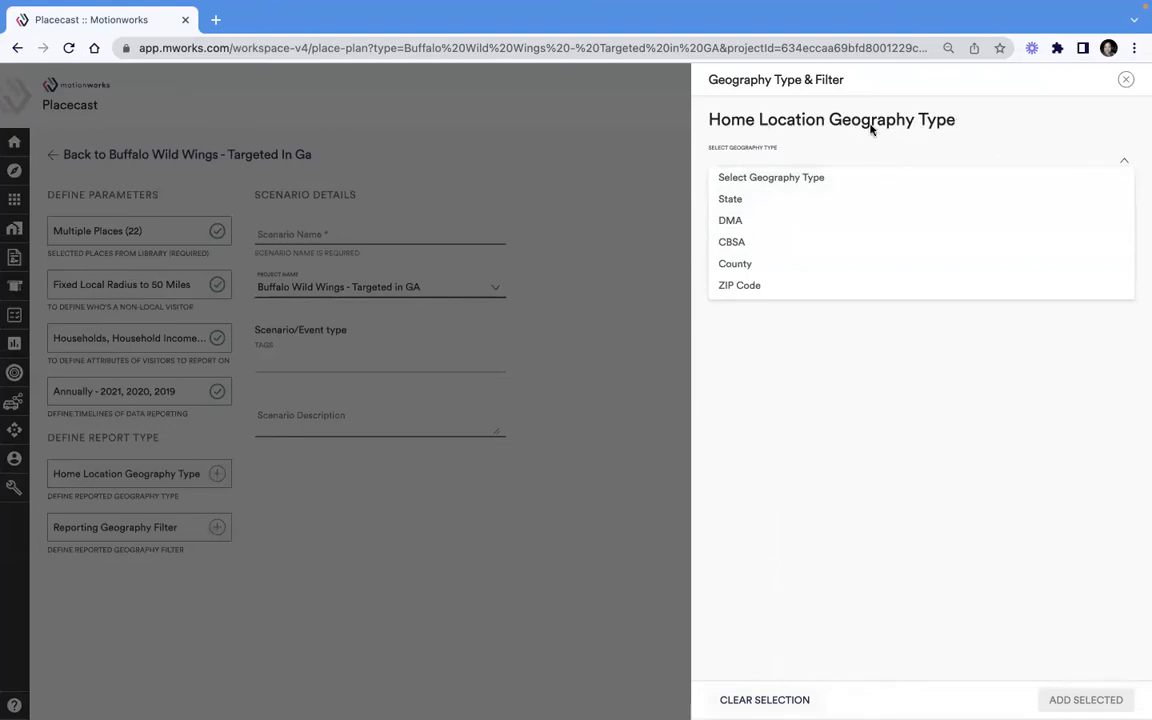
{"action": "left_click", "coordinate": [761, 268]}
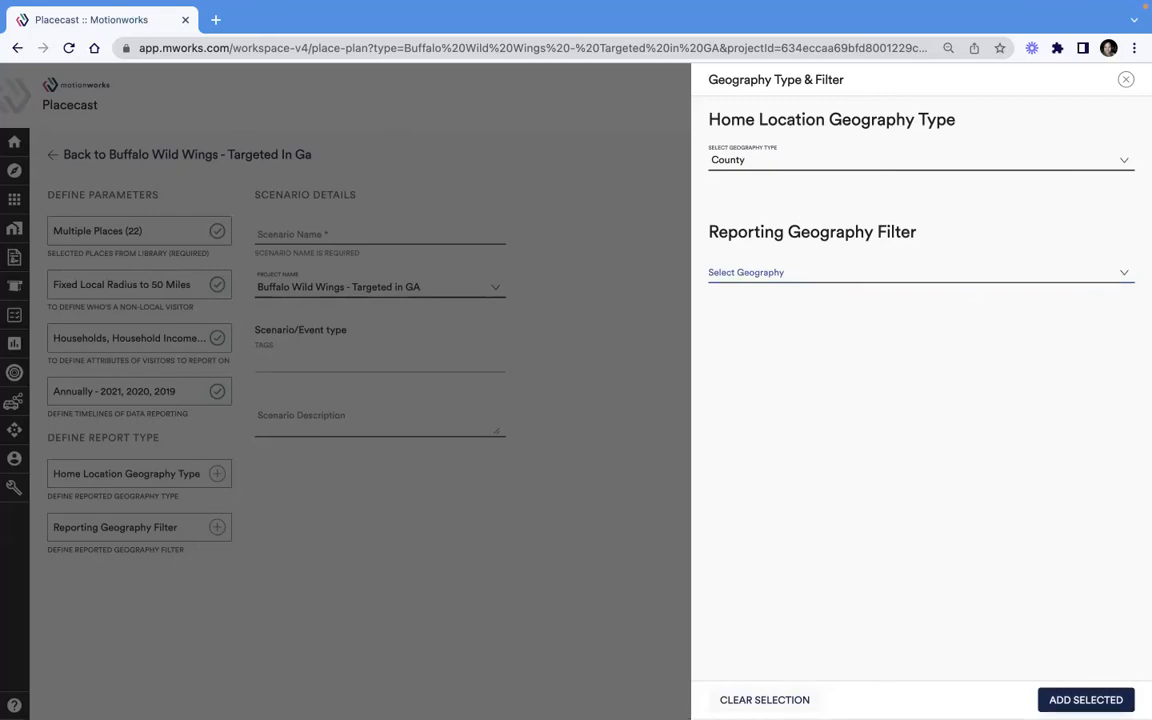
{"action": "left_click", "coordinate": [1086, 700]}
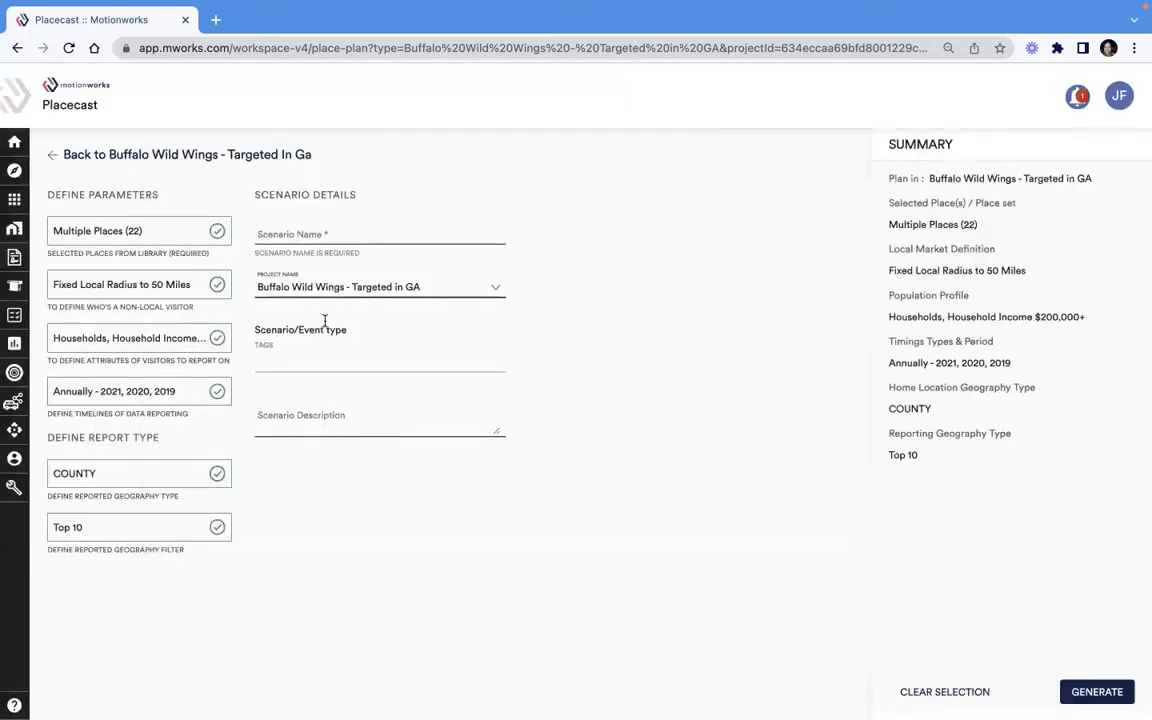
- Name the scenario "BWW Places_200K+_annually 2019-2021" and generate the Placecast
{"action": "left_click", "coordinate": [334, 237]}
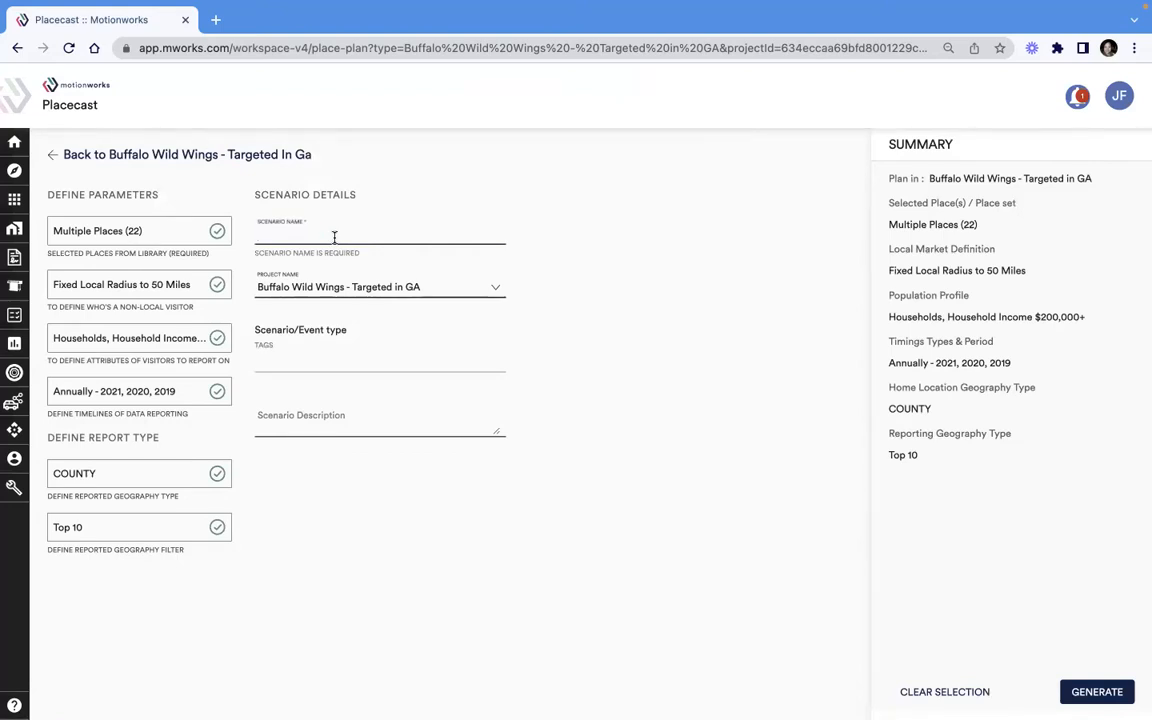
{"action": "type", "text": "BW"}
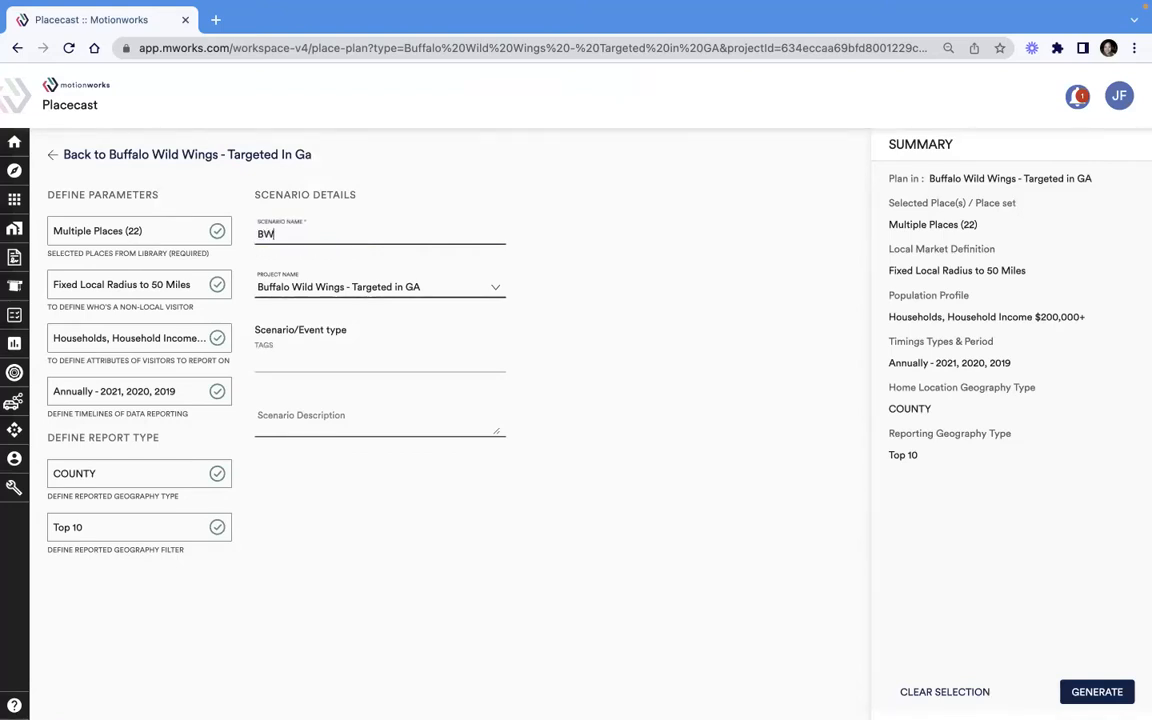
{"action": "type", "text": "W Places_200K+_annually"}
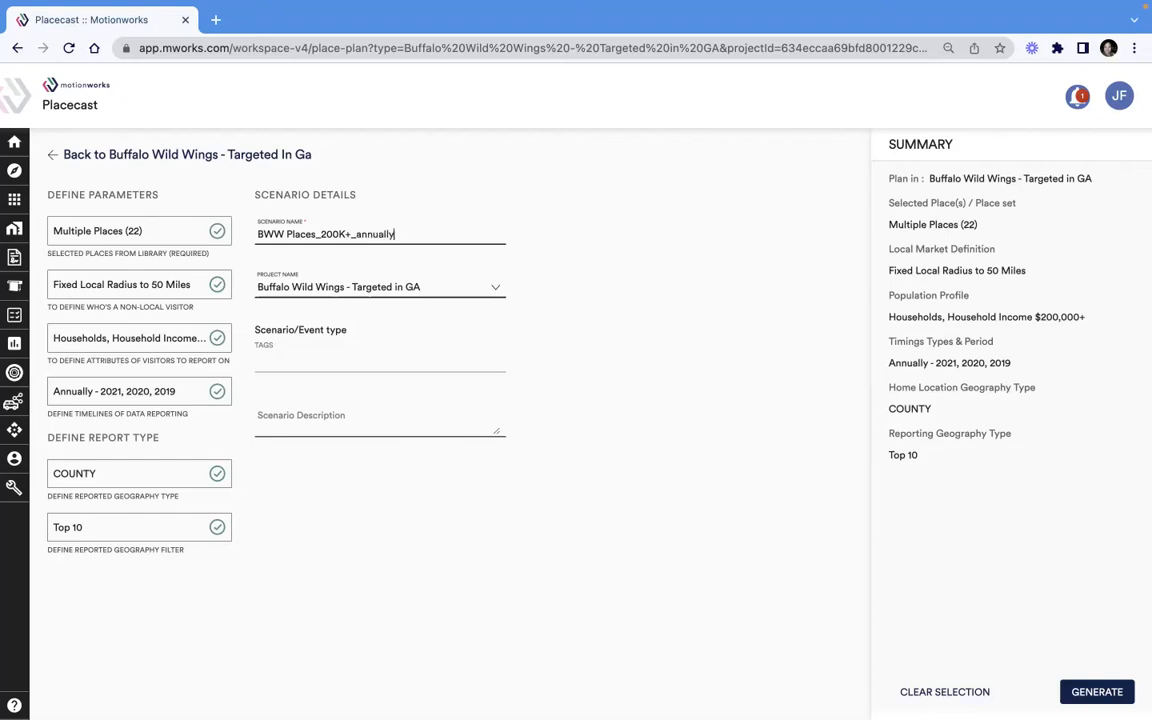
{"action": "type", "text": " 2019-2021"}
{"action": "left_click", "coordinate": [1123, 695]}
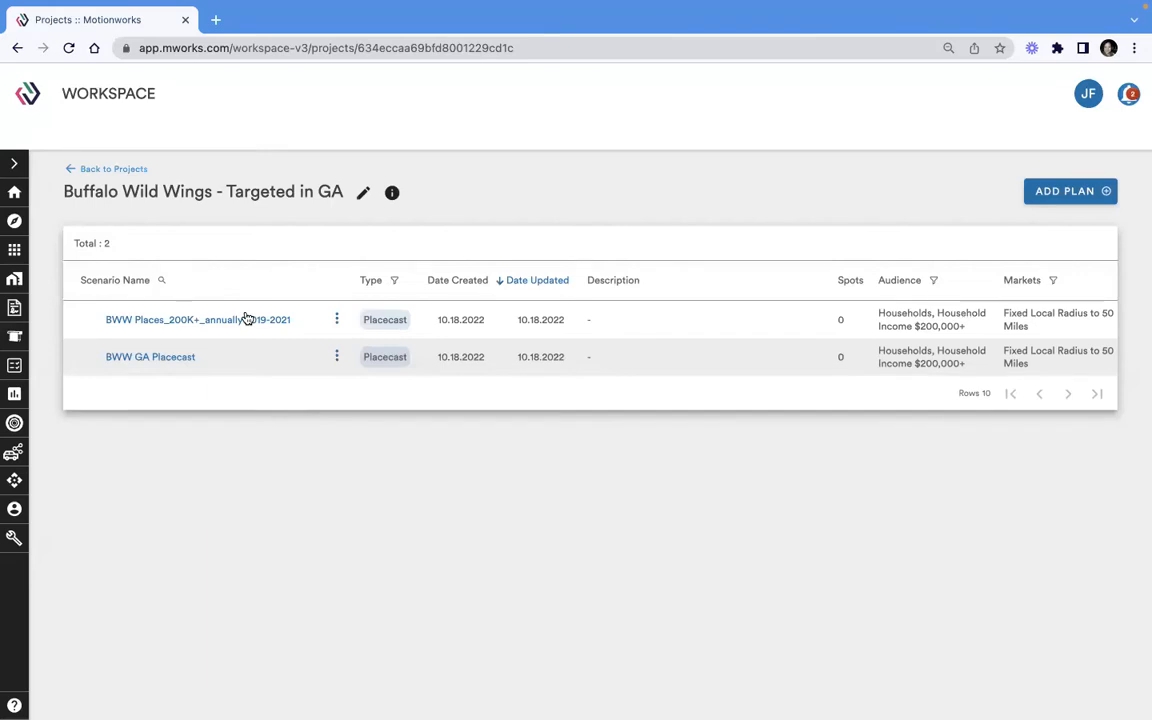
- Read the job notification for the newly generated scenario and close the notifications
{"action": "left_click", "coordinate": [1128, 95]}
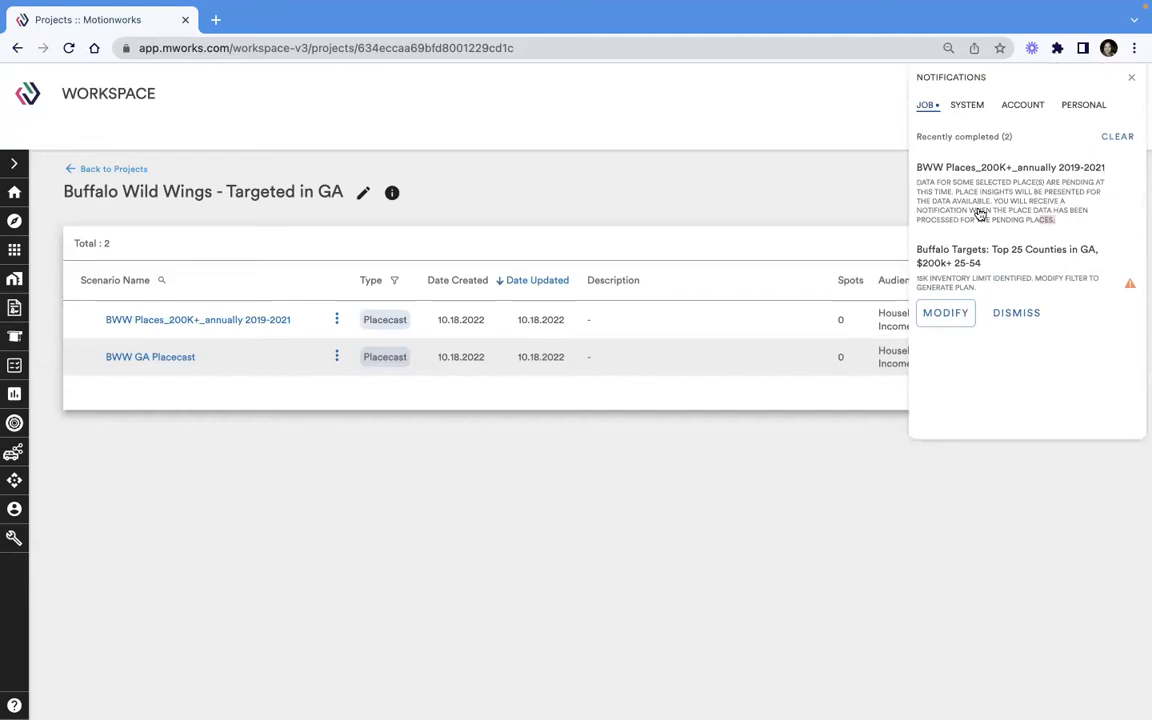
{"action": "left_click_drag", "start_coordinate": [1055, 220], "coordinate": [918, 181]}
{"action": "left_click", "coordinate": [1013, 149]}
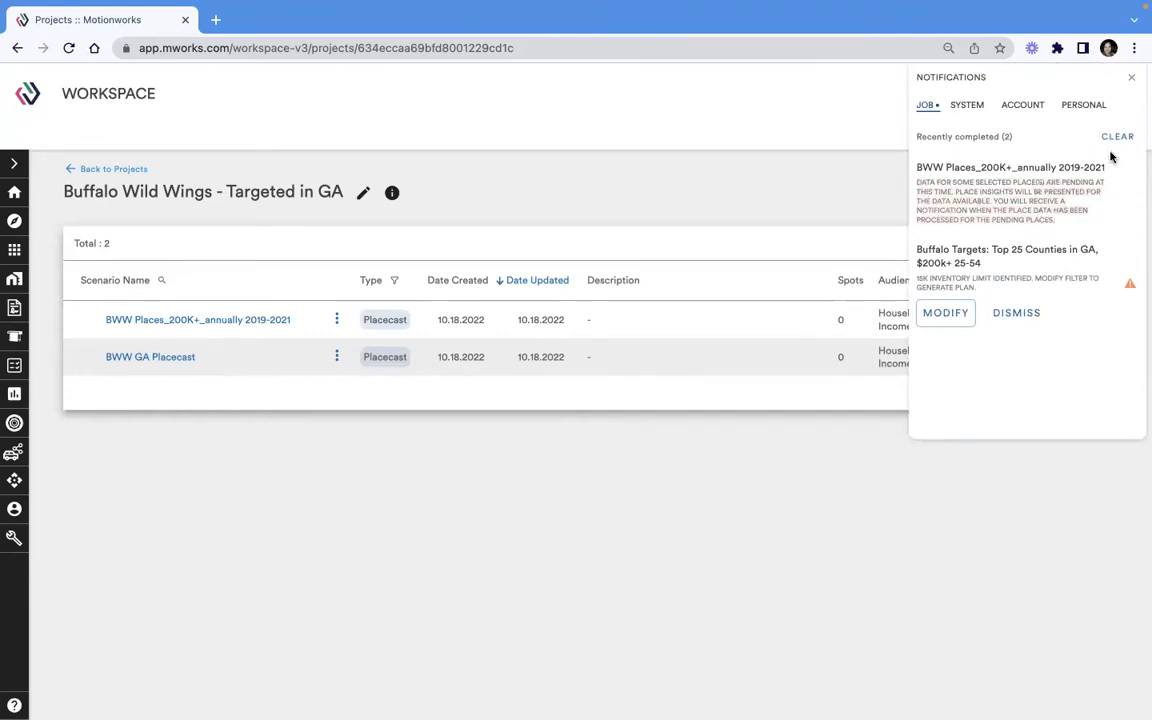
{"action": "left_click", "coordinate": [1132, 78]}
- Open the "BWW Places_200K+_annually 2019-2021" scenario and examine each place's total visits and population profile visits
{"action": "left_click", "coordinate": [257, 319]}
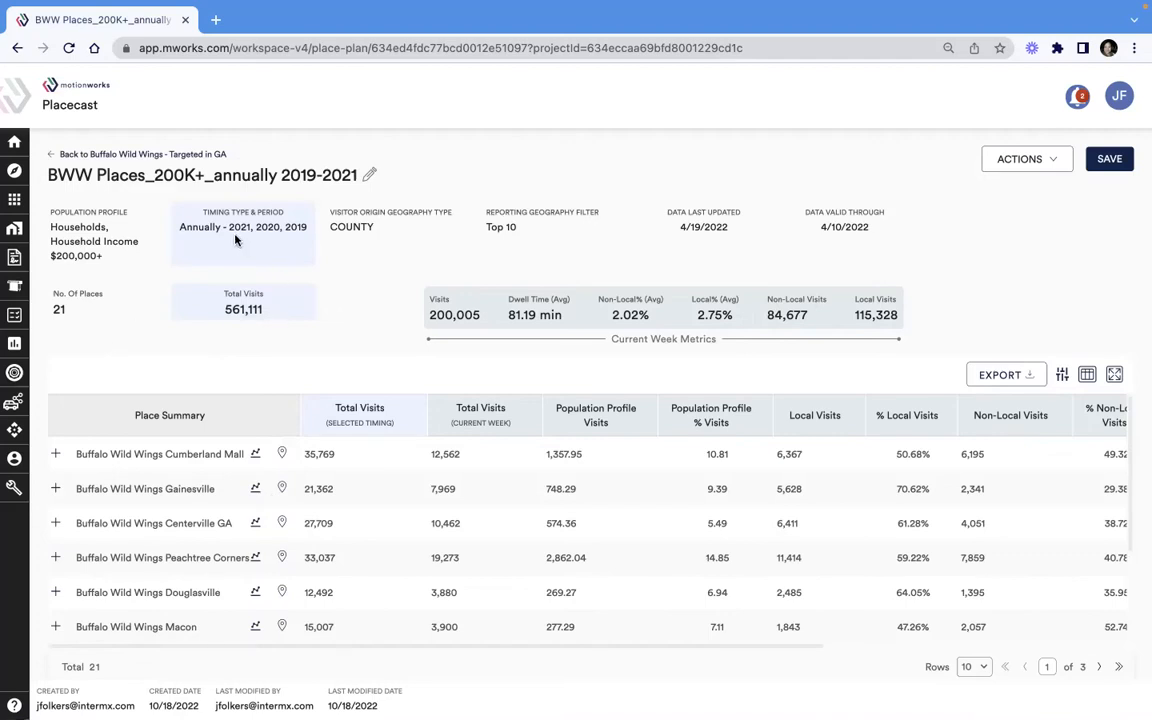
{"action": "scroll", "coordinate": [309, 450], "scroll_direction": "down", "scroll_amount": 2}
{"action": "scroll", "coordinate": [305, 460], "scroll_direction": "up", "scroll_amount": 1}
{"action": "scroll", "coordinate": [304, 510], "scroll_direction": "down", "scroll_amount": 1}
{"action": "scroll", "coordinate": [305, 555], "scroll_direction": "up", "scroll_amount": 2}
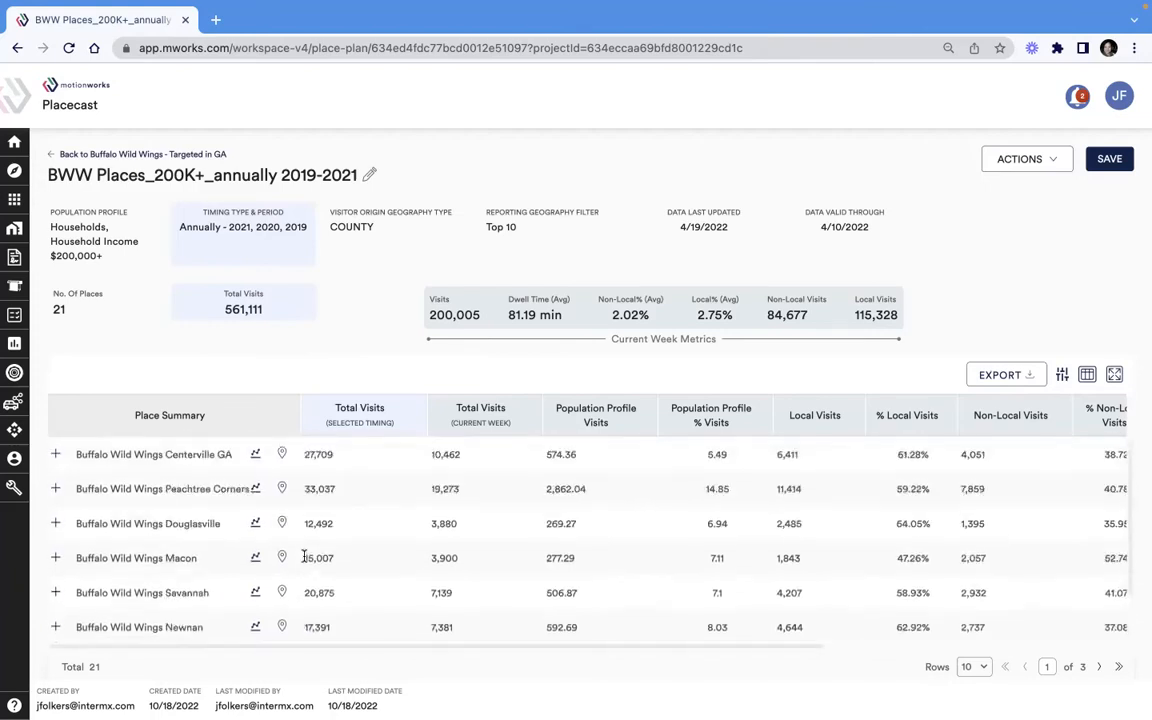
{"action": "scroll", "coordinate": [328, 611], "scroll_direction": "down", "scroll_amount": 1}
{"action": "scroll", "coordinate": [329, 610], "scroll_direction": "down", "scroll_amount": 2}
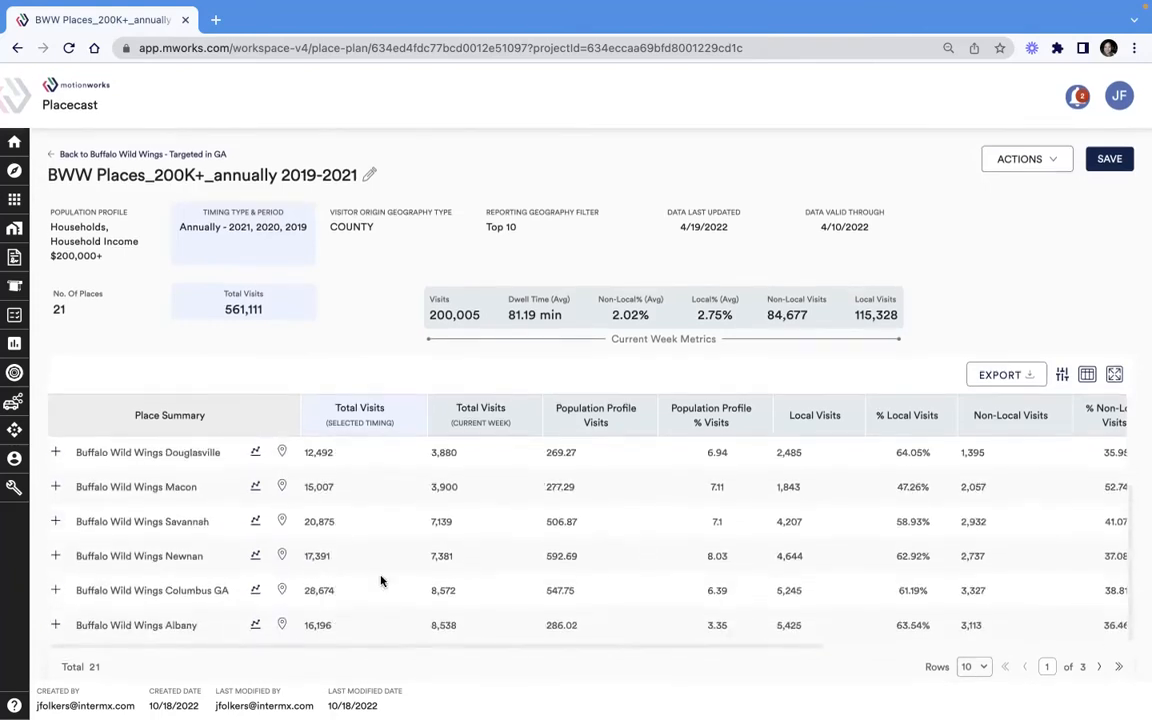
{"action": "scroll", "coordinate": [380, 581], "scroll_direction": "up", "scroll_amount": 4}
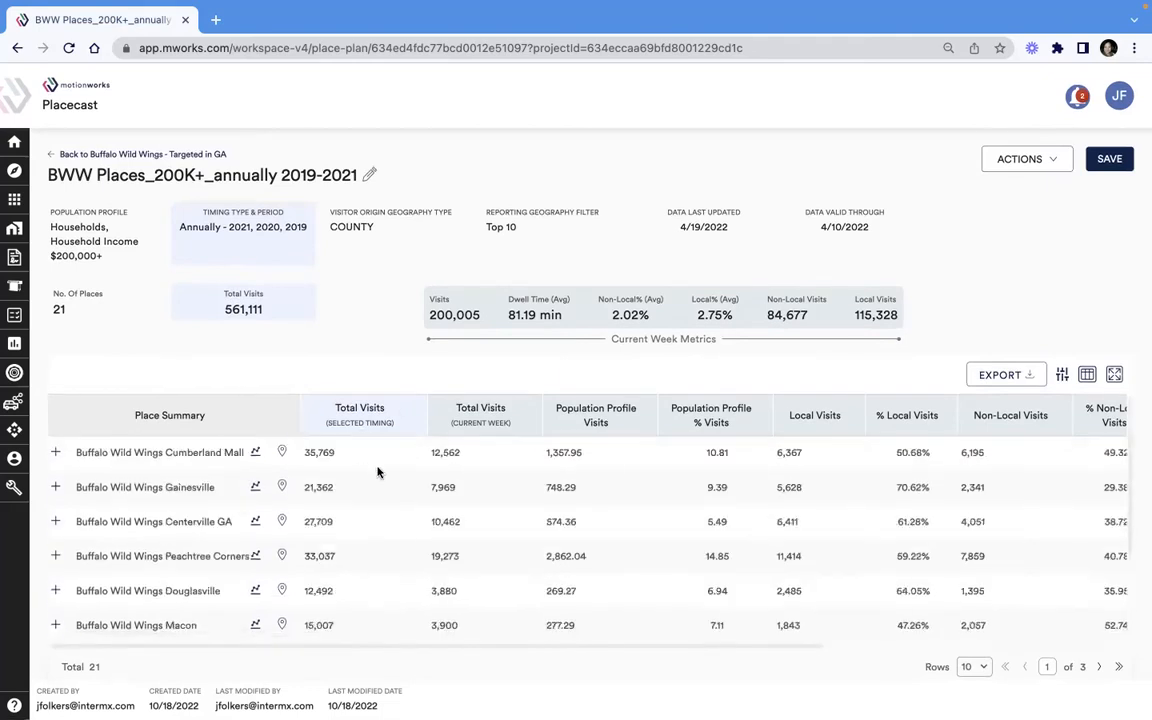
{"action": "scroll", "coordinate": [599, 571], "scroll_direction": "down", "scroll_amount": 4}
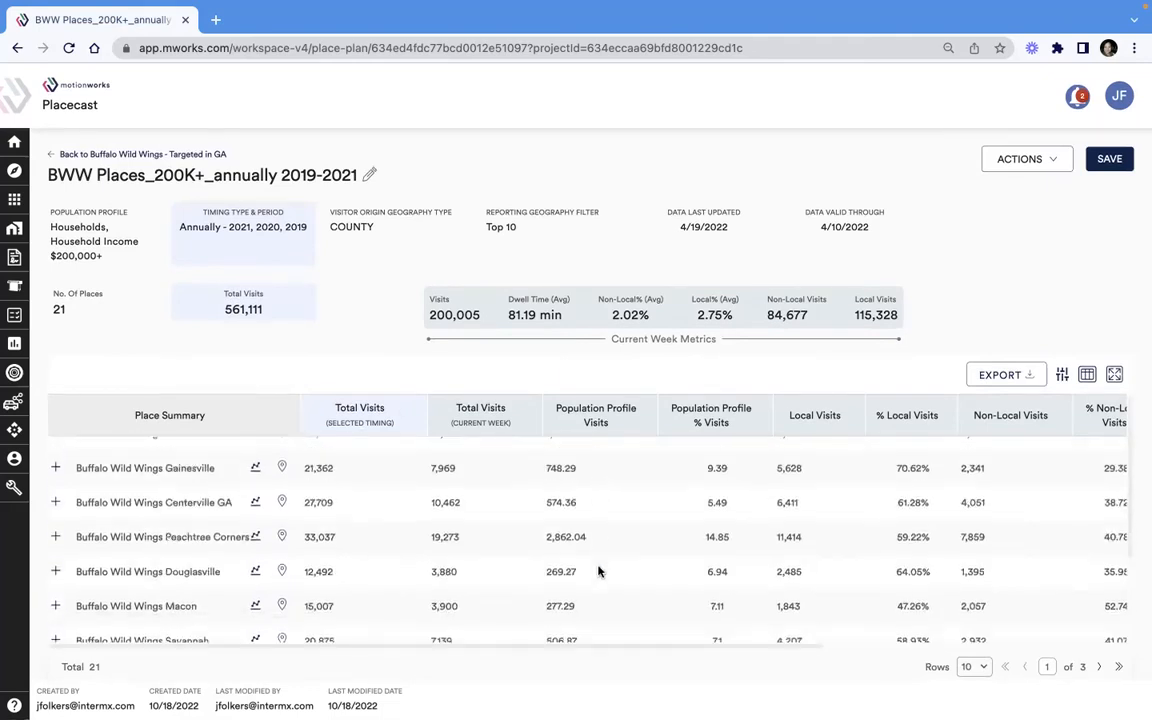
{"action": "scroll", "coordinate": [593, 594], "scroll_direction": "down", "scroll_amount": 1}
{"action": "scroll", "coordinate": [593, 594], "scroll_direction": "up", "scroll_amount": 3}
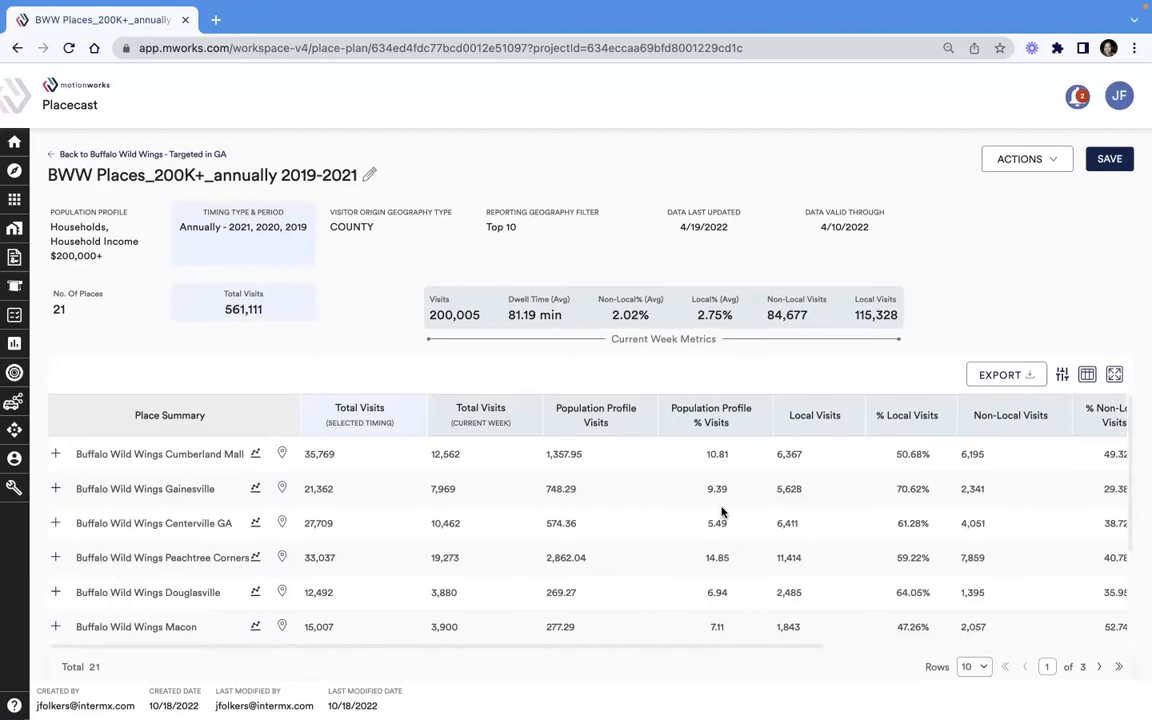
- Examine the local and non-local visits, unique persons, visit frequency, dwell time and long trips for each place
{"action": "scroll", "coordinate": [722, 512], "scroll_direction": "right", "scroll_amount": 7}
{"action": "scroll", "coordinate": [760, 547], "scroll_direction": "right", "scroll_amount": 2}
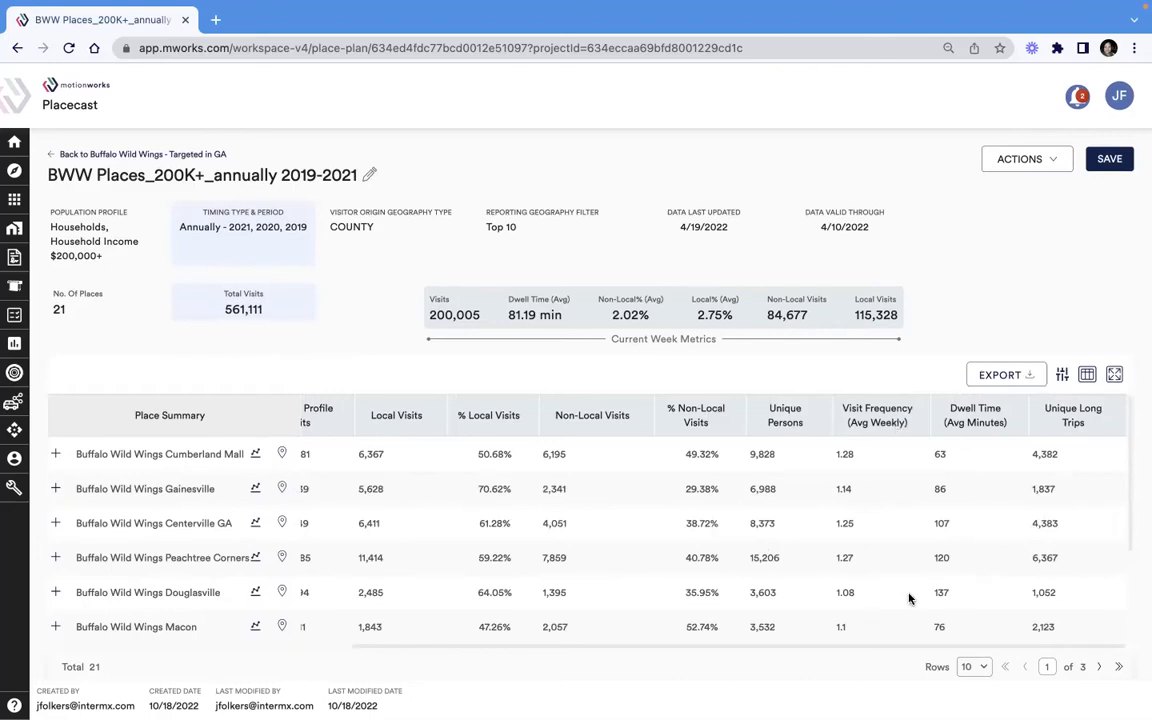
{"action": "scroll", "coordinate": [975, 563], "scroll_direction": "down", "scroll_amount": 1}
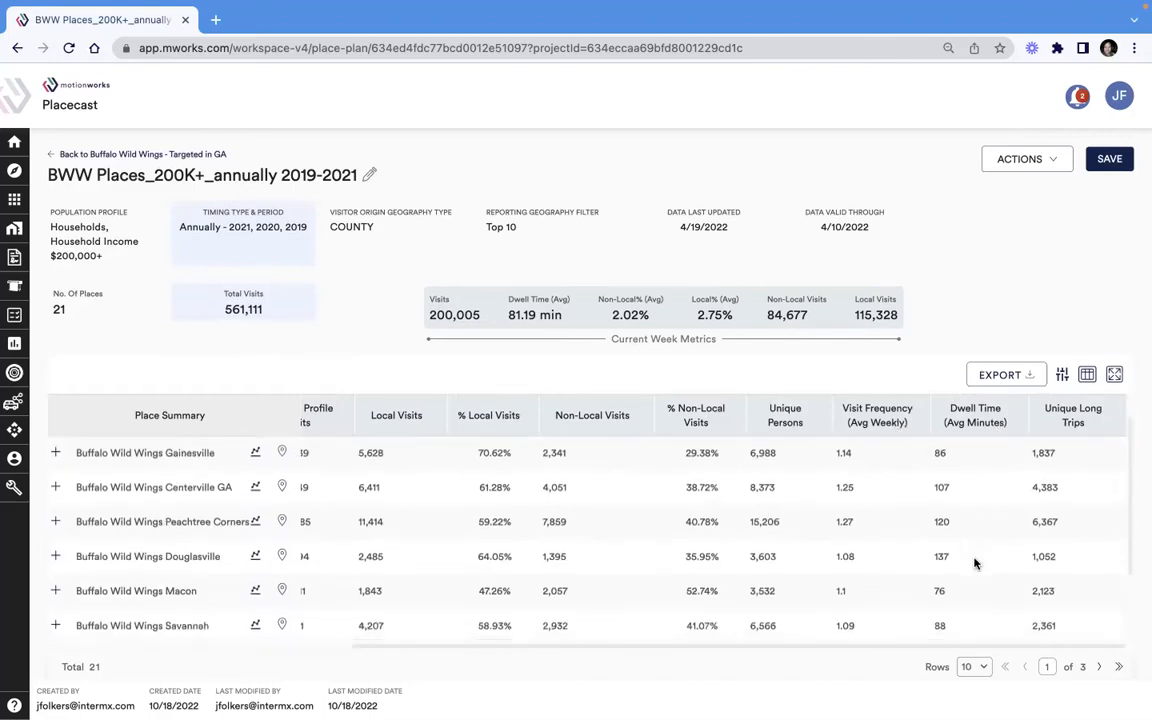
{"action": "scroll", "coordinate": [975, 563], "scroll_direction": "down", "scroll_amount": 2}
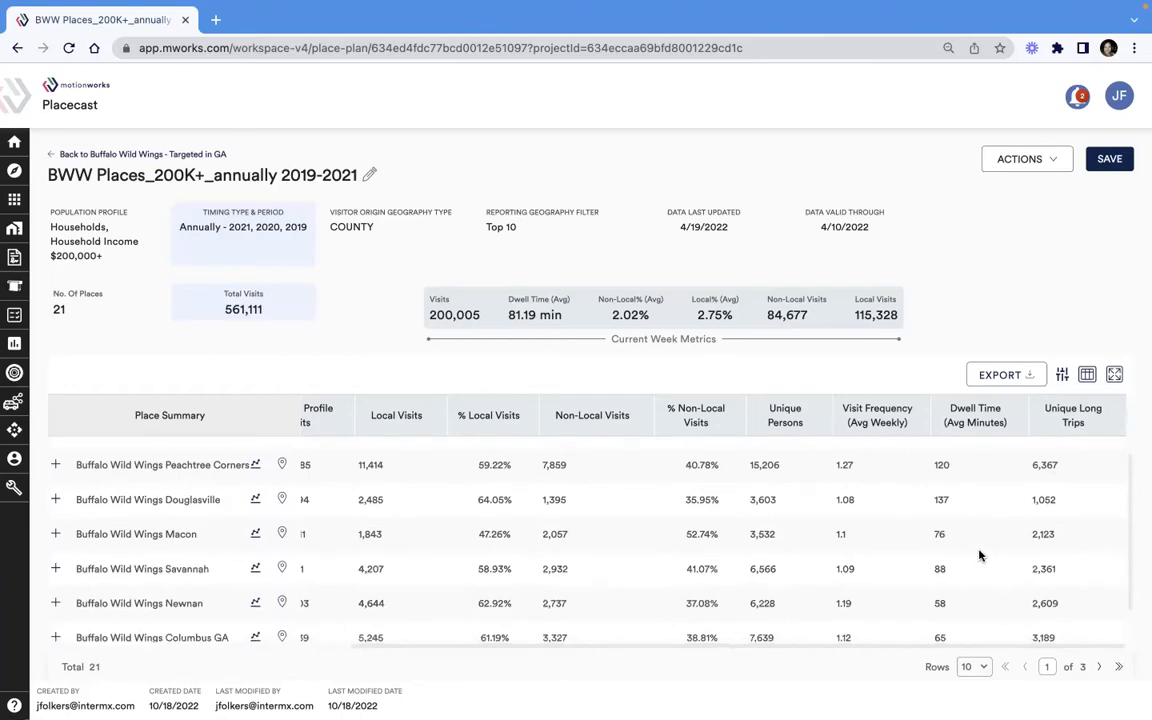
- Expand the Buffalo Wild Wings Gainesville row and examine its current-week visitation by county
{"action": "scroll", "coordinate": [979, 556], "scroll_direction": "down", "scroll_amount": 1}
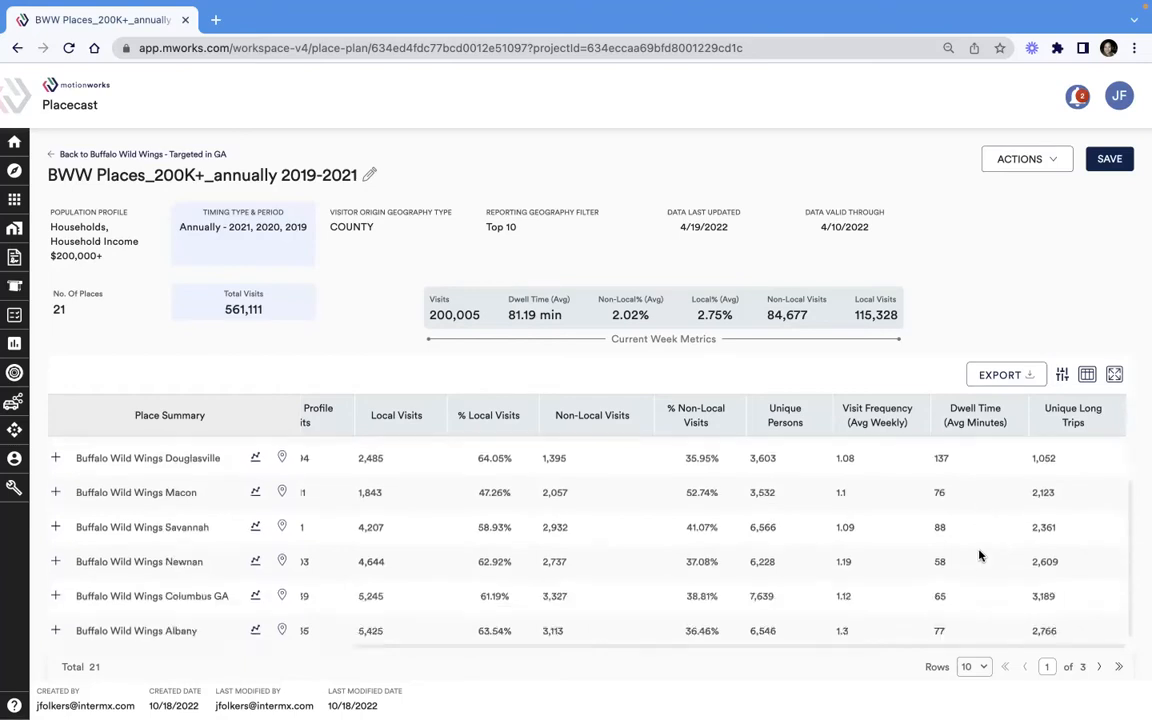
{"action": "scroll", "coordinate": [979, 556], "scroll_direction": "left", "scroll_amount": 5}
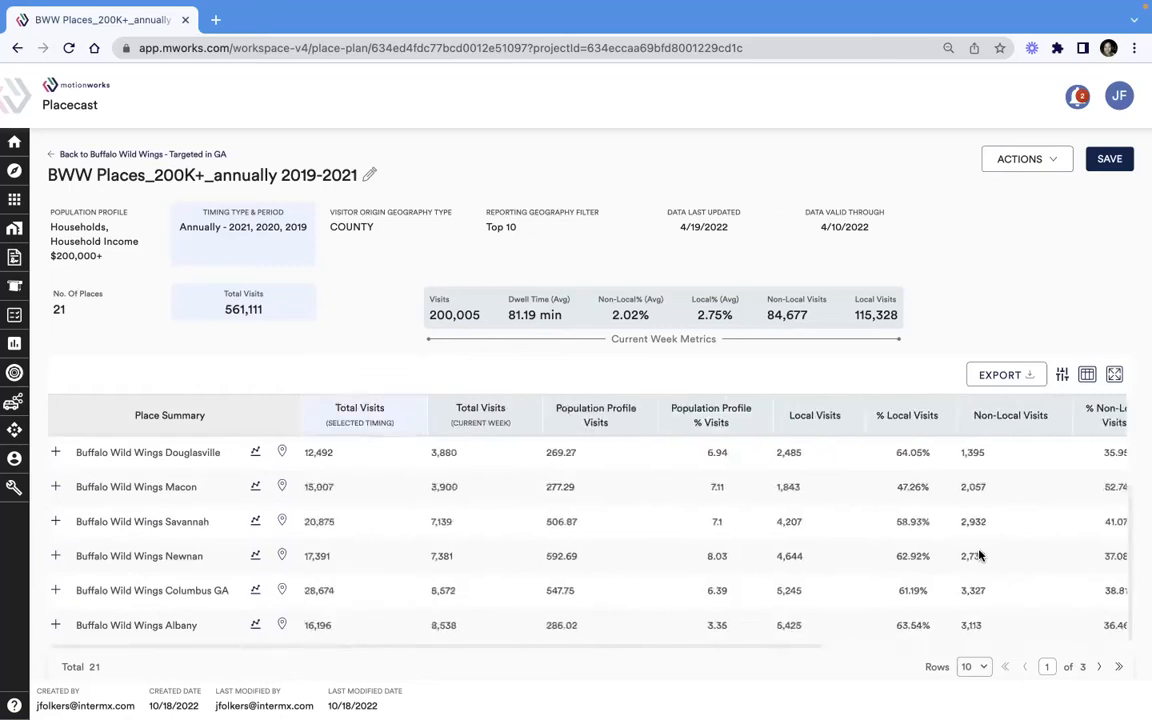
{"action": "scroll", "coordinate": [979, 553], "scroll_direction": "up", "scroll_amount": 2}
{"action": "scroll", "coordinate": [979, 549], "scroll_direction": "up", "scroll_amount": 2}
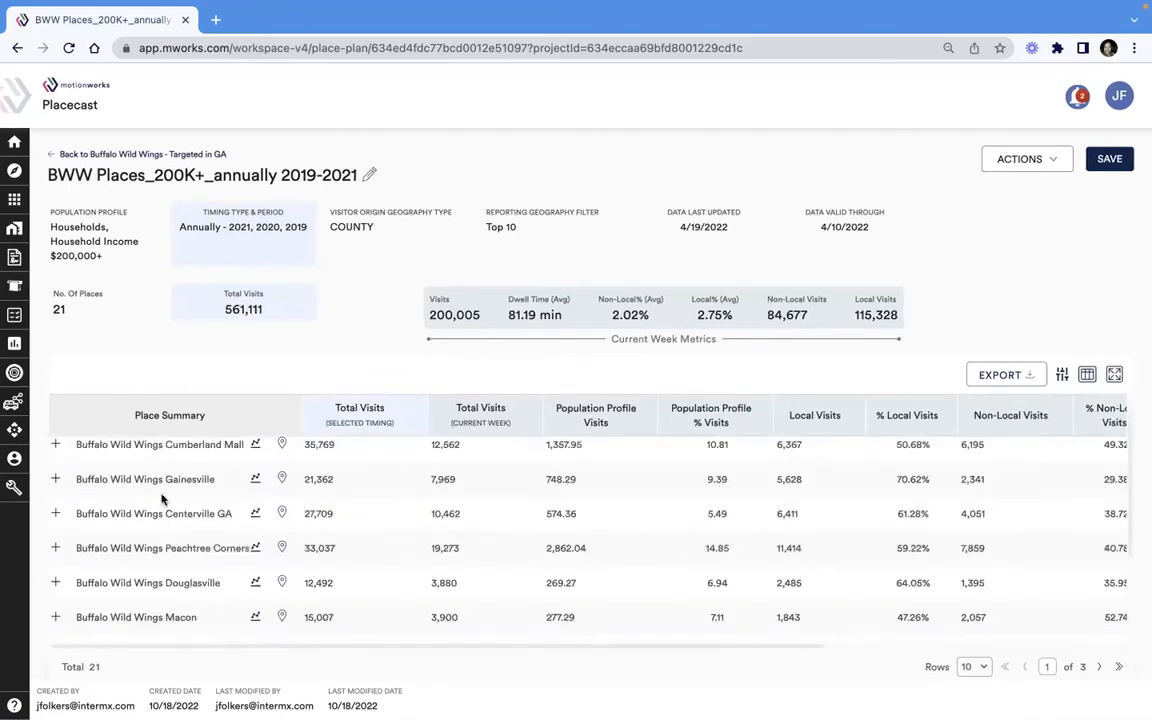
{"action": "left_click", "coordinate": [53, 479]}
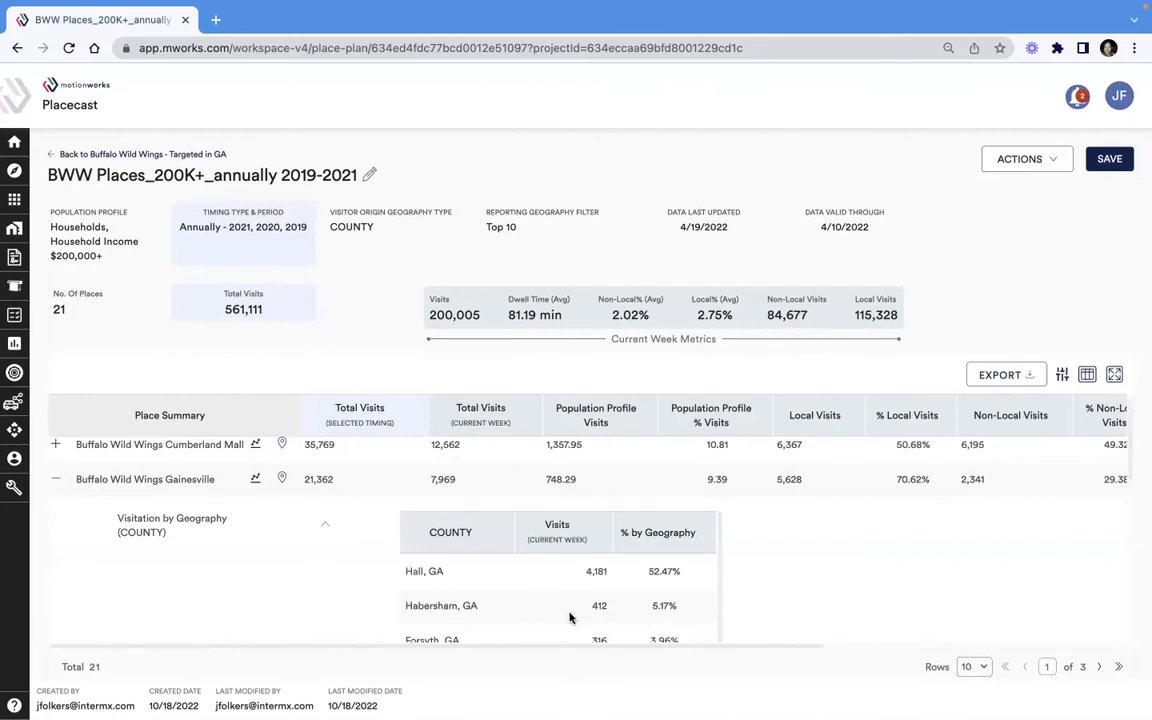
{"action": "scroll", "coordinate": [568, 618], "scroll_direction": "down", "scroll_amount": 2}
{"action": "scroll", "coordinate": [569, 618], "scroll_direction": "down", "scroll_amount": 1}
- Hide Gainesville's county breakdown, read its annual visitations by timing period, and collapse the place's row
{"action": "left_click", "coordinate": [325, 527]}
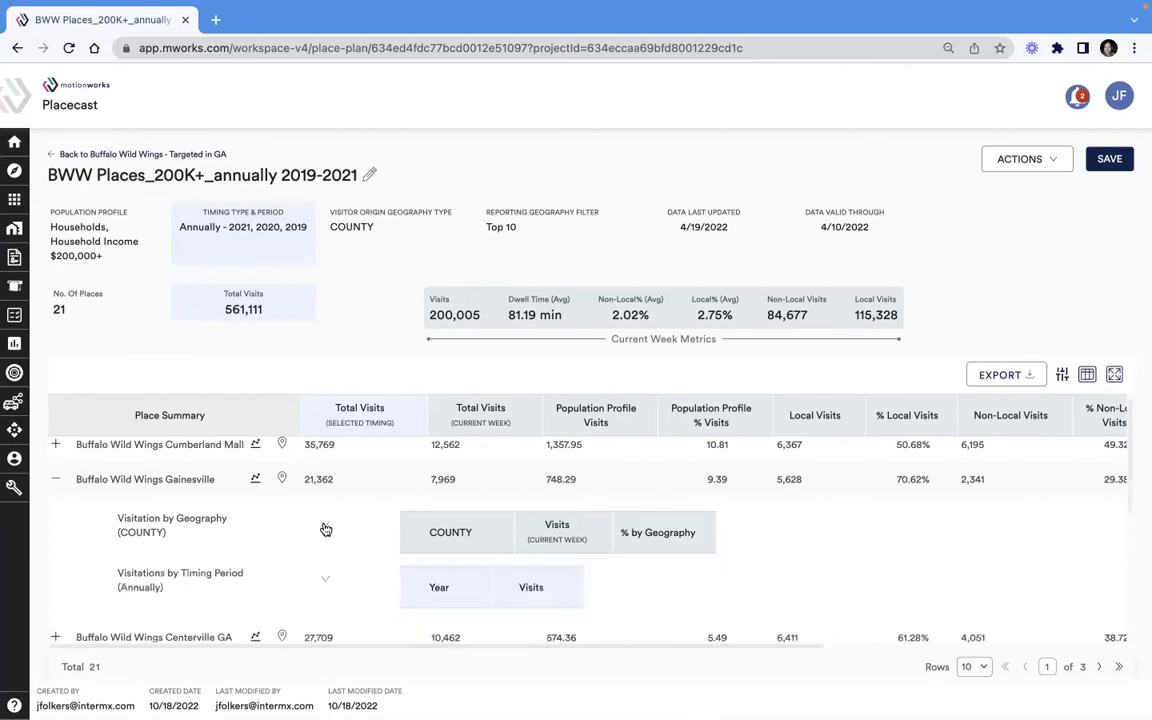
{"action": "left_click", "coordinate": [324, 579]}
{"action": "scroll", "coordinate": [494, 571], "scroll_direction": "down", "scroll_amount": 1}
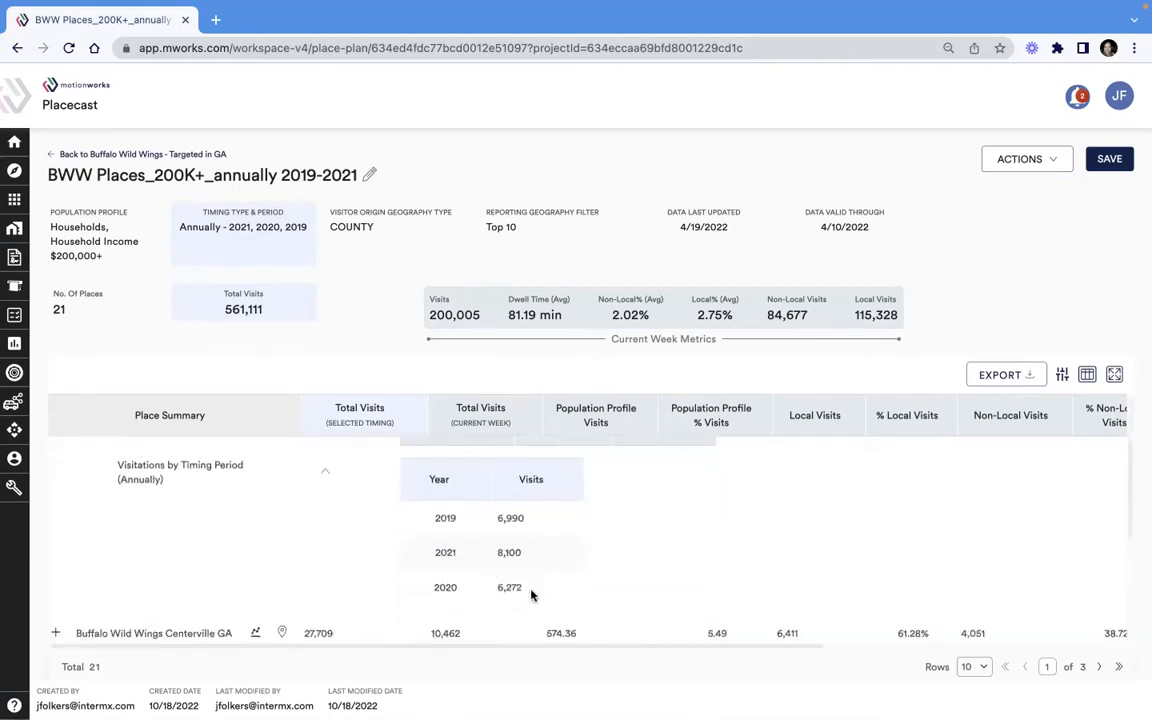
{"action": "scroll", "coordinate": [531, 595], "scroll_direction": "up", "scroll_amount": 1}
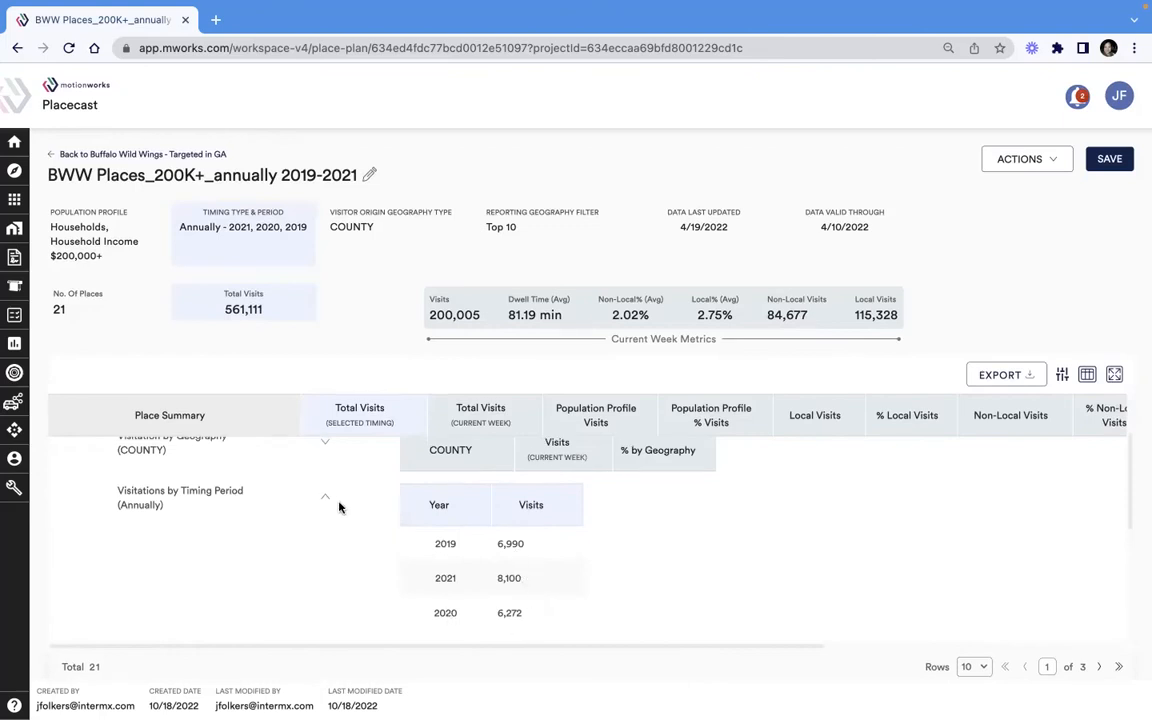
{"action": "scroll", "coordinate": [330, 501], "scroll_direction": "up", "scroll_amount": 1}
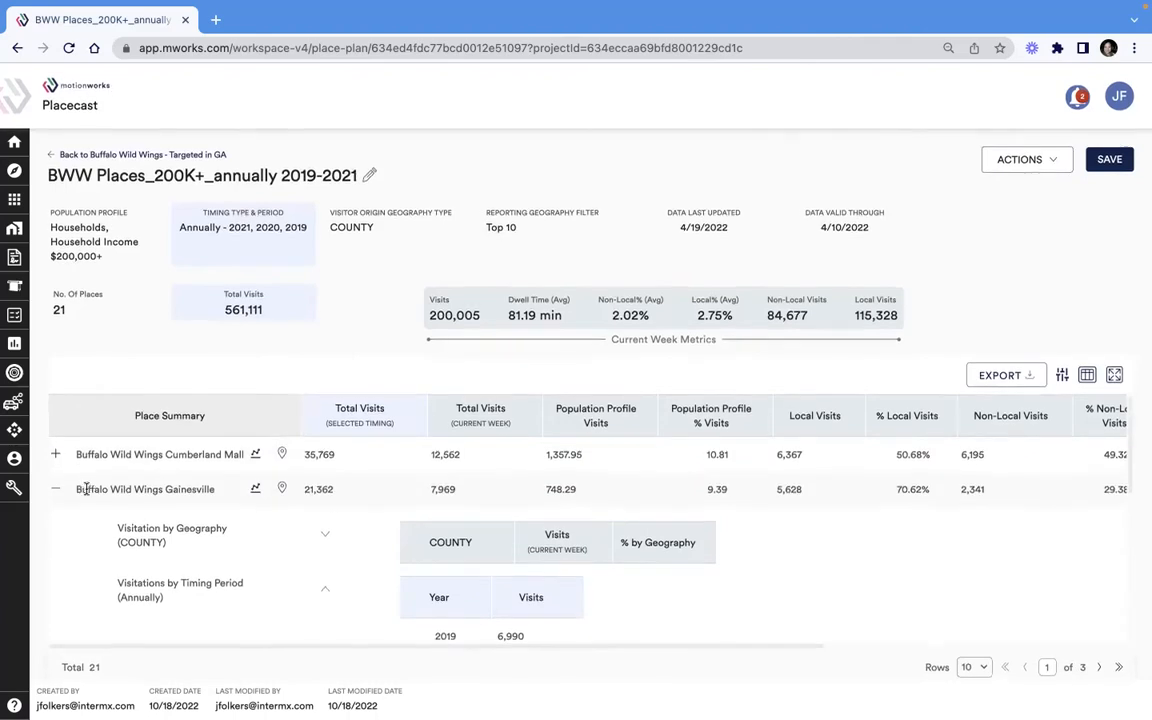
{"action": "left_click", "coordinate": [55, 488]}
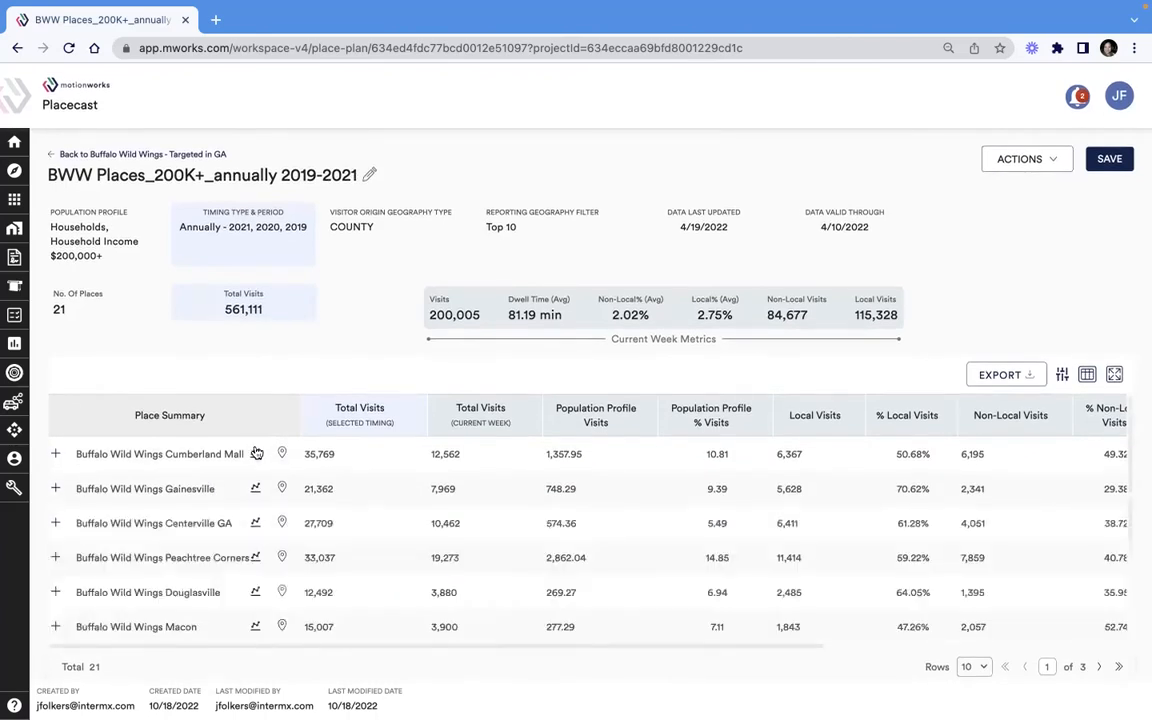
- Open the detailed visitation report for Buffalo Wild Wings Cumberland Mall and examine its visits by year
{"action": "left_click", "coordinate": [256, 453]}
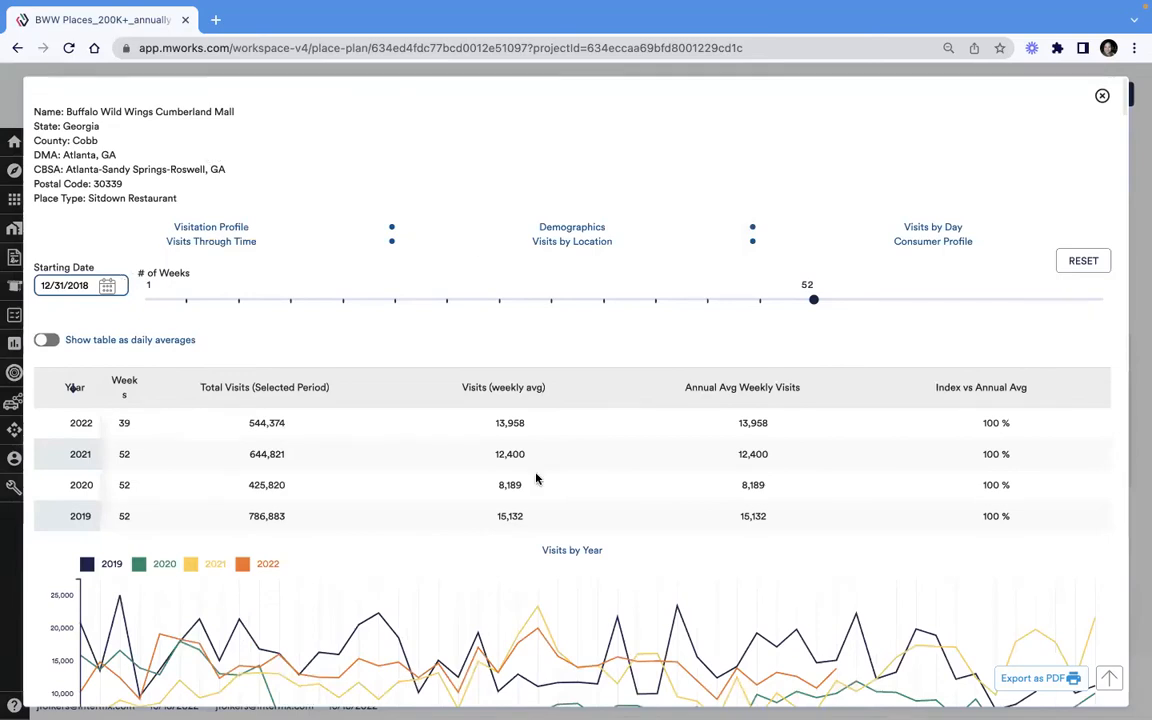
{"action": "scroll", "coordinate": [536, 478], "scroll_direction": "down", "scroll_amount": 1}
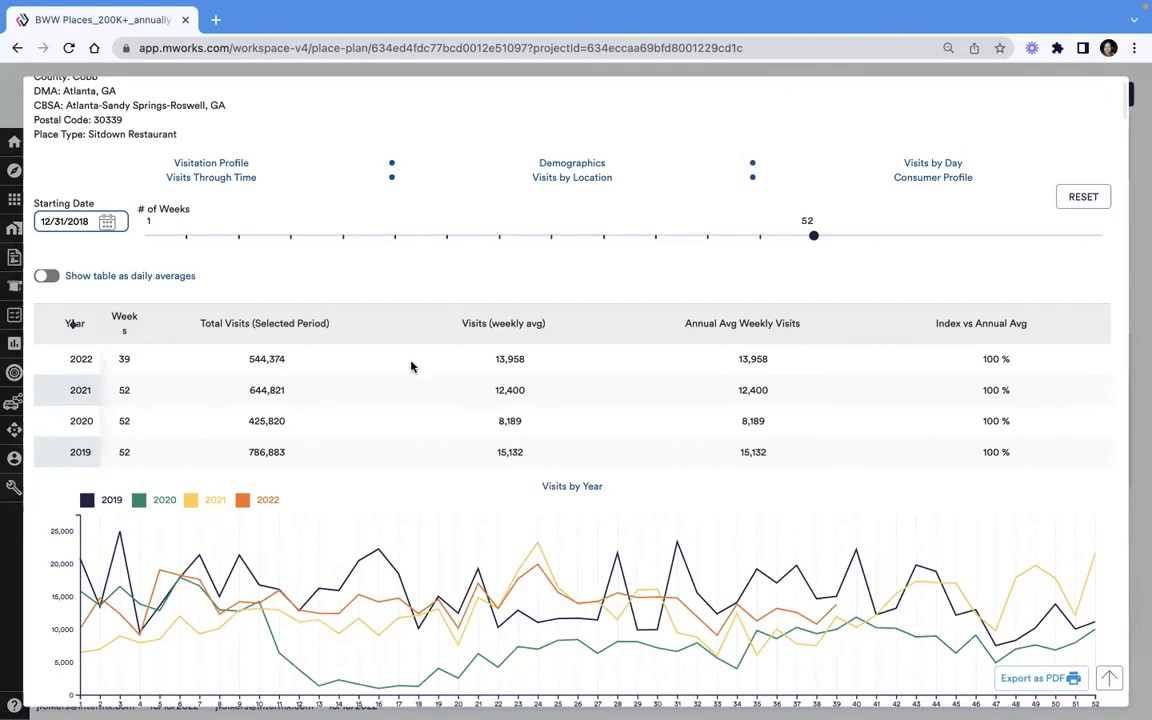
{"action": "scroll", "coordinate": [411, 365], "scroll_direction": "down", "scroll_amount": 4}
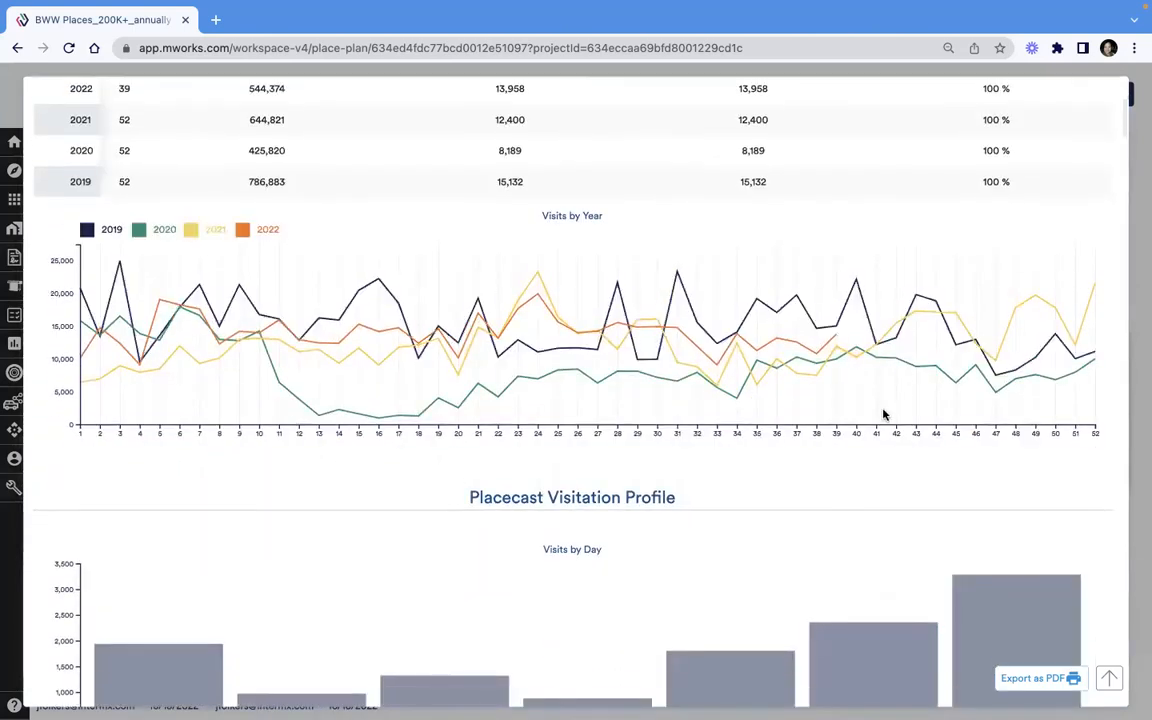
{"action": "scroll", "coordinate": [882, 415], "scroll_direction": "up", "scroll_amount": 2}
{"action": "scroll", "coordinate": [105, 286], "scroll_direction": "up", "scroll_amount": 2}
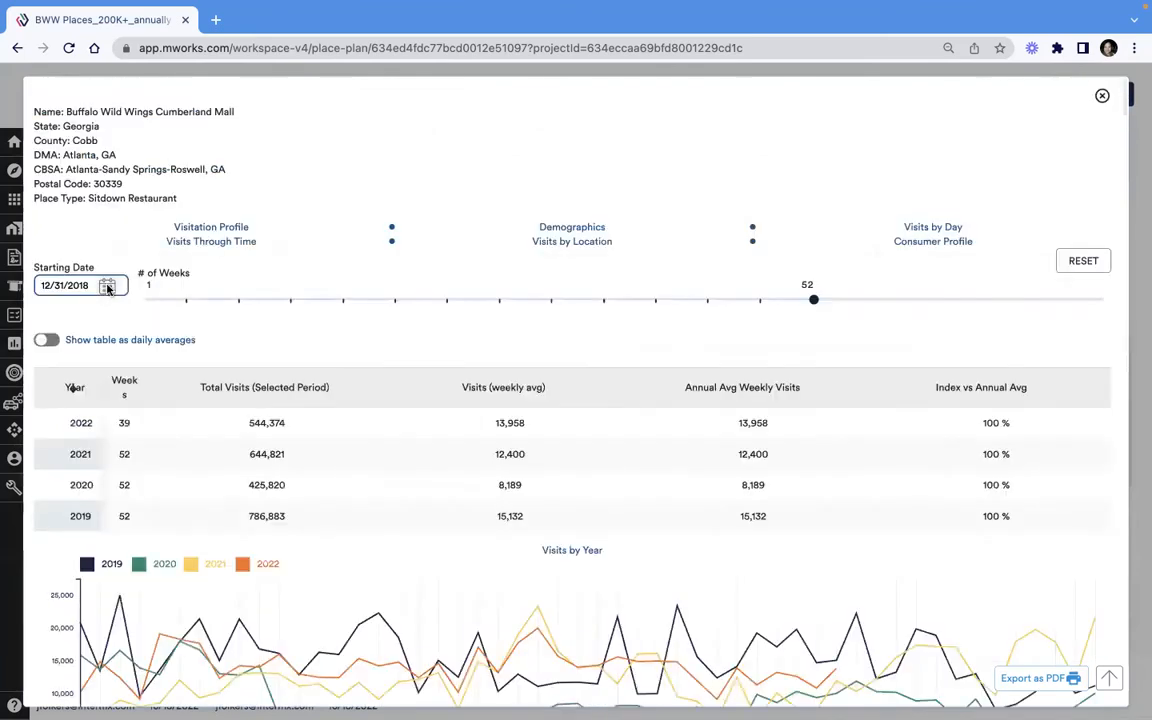
- Set the Cumberland Mall visits comparison to start on 01/04/2021 and cover 21 weeks
{"action": "left_click", "coordinate": [107, 286]}
{"action": "left_click", "coordinate": [134, 320]}
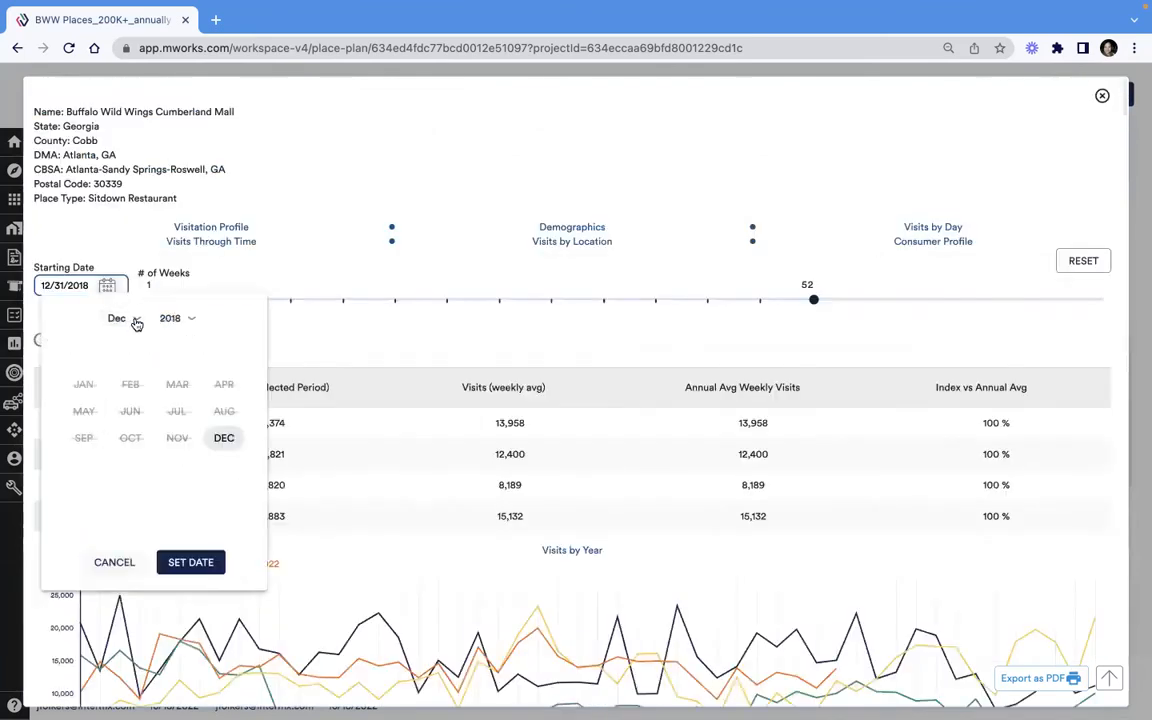
{"action": "left_click", "coordinate": [172, 320]}
{"action": "left_click", "coordinate": [224, 508]}
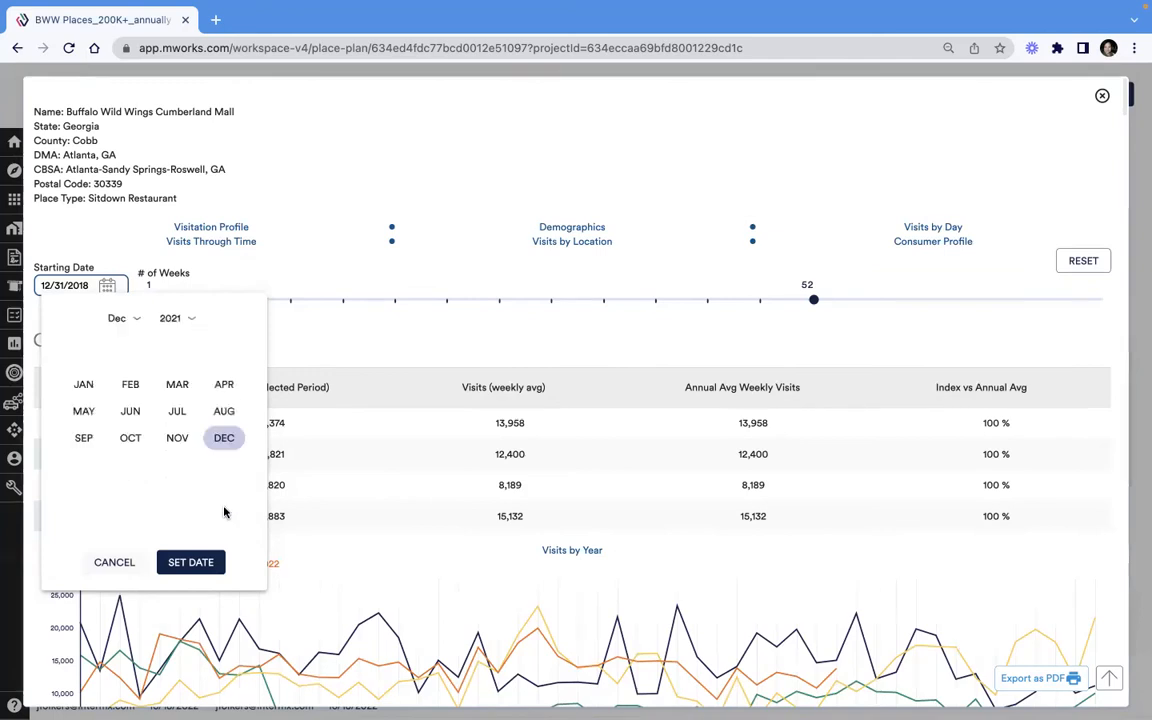
{"action": "left_click", "coordinate": [80, 385]}
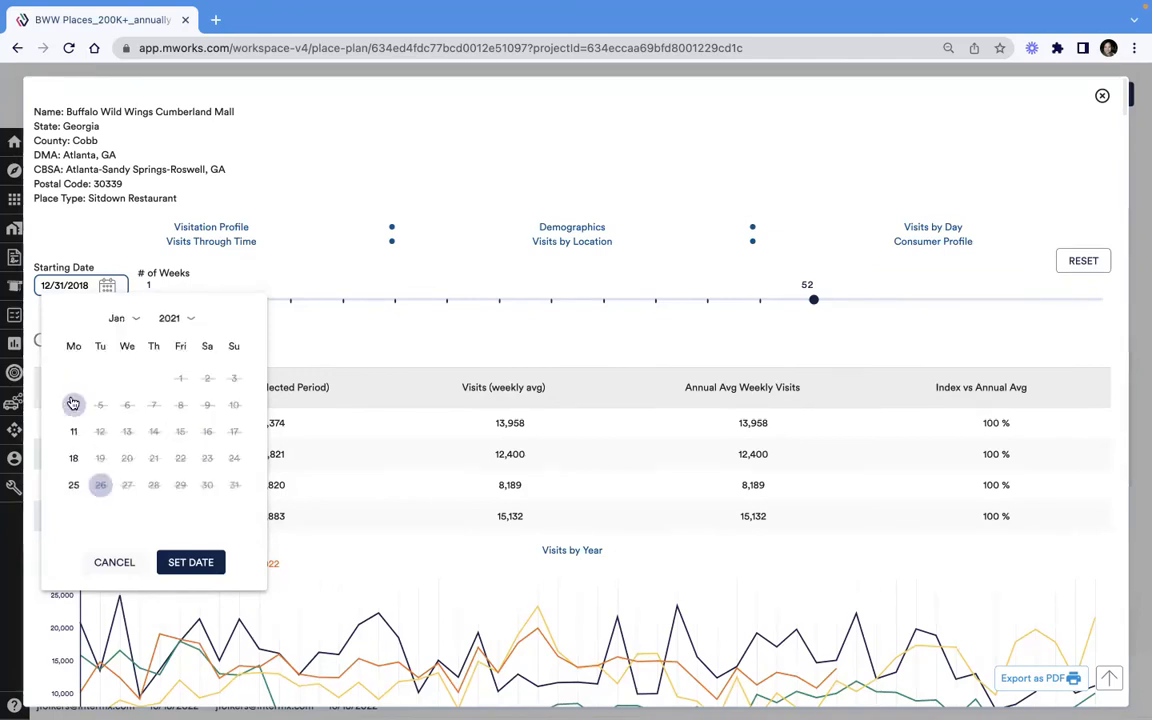
{"action": "left_click", "coordinate": [73, 404]}
{"action": "left_click", "coordinate": [190, 562]}
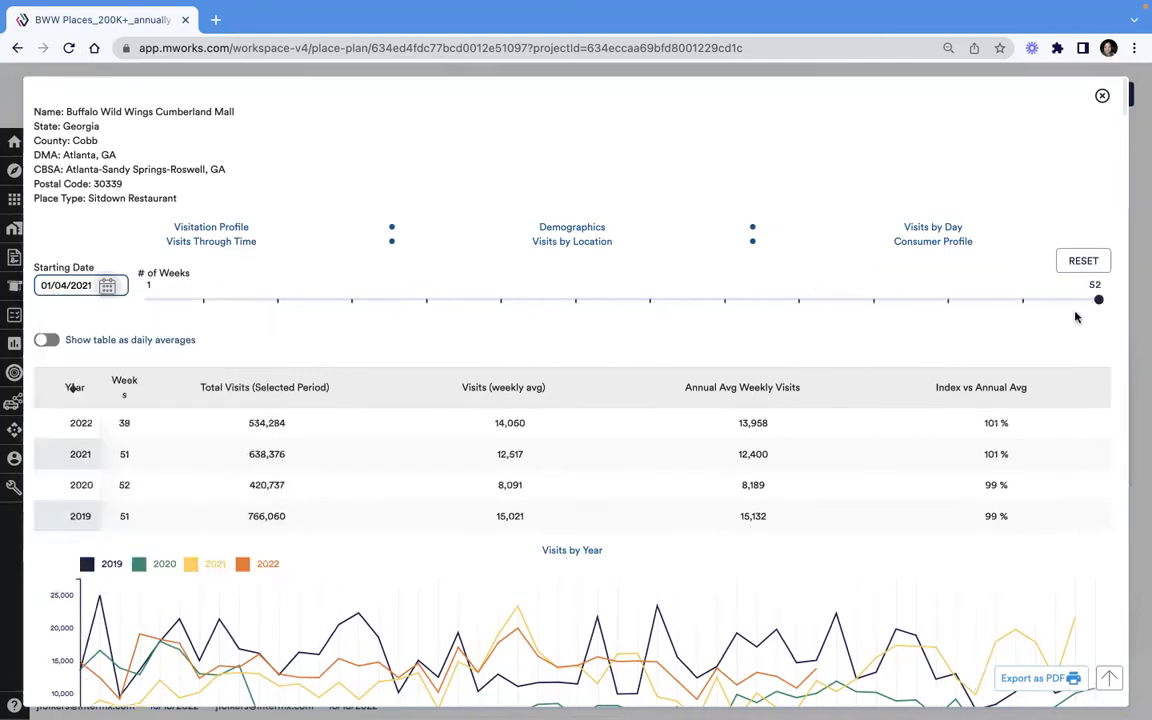
{"action": "left_click_drag", "start_coordinate": [1098, 300], "coordinate": [520, 302]}
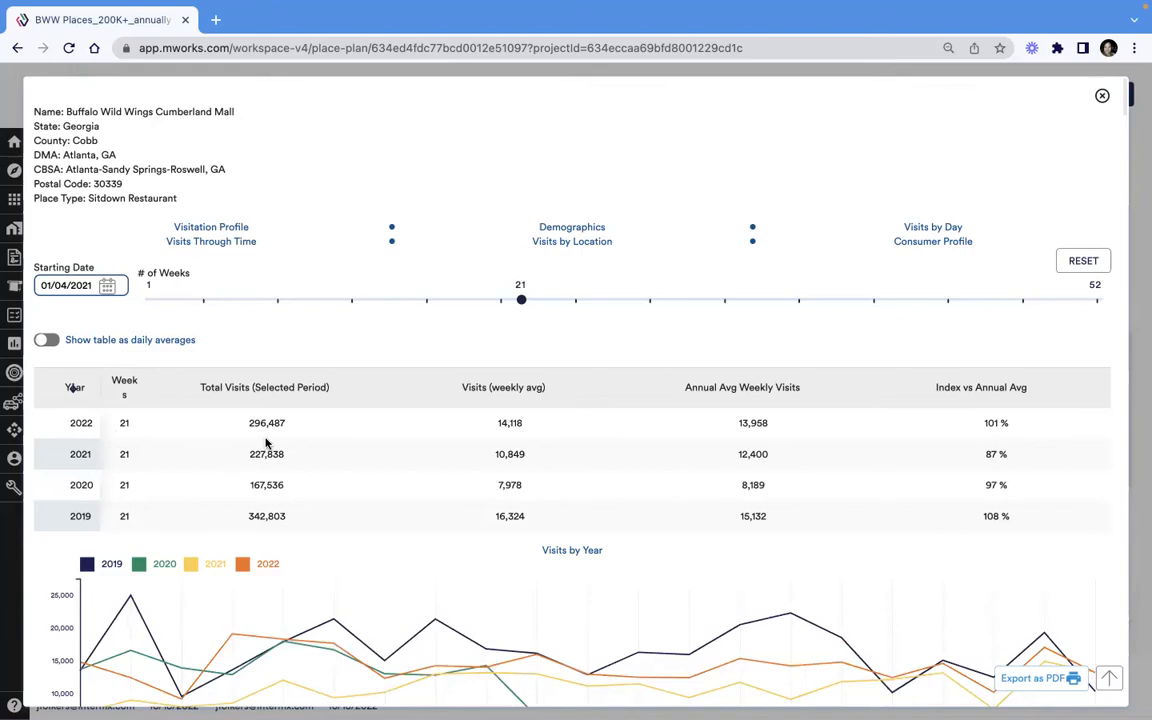
- Examine the yearly visits for the selected weeks and the visitation profile by day, hour, dwell time, visitor type and time
{"action": "scroll", "coordinate": [615, 330], "scroll_direction": "down", "scroll_amount": 5}
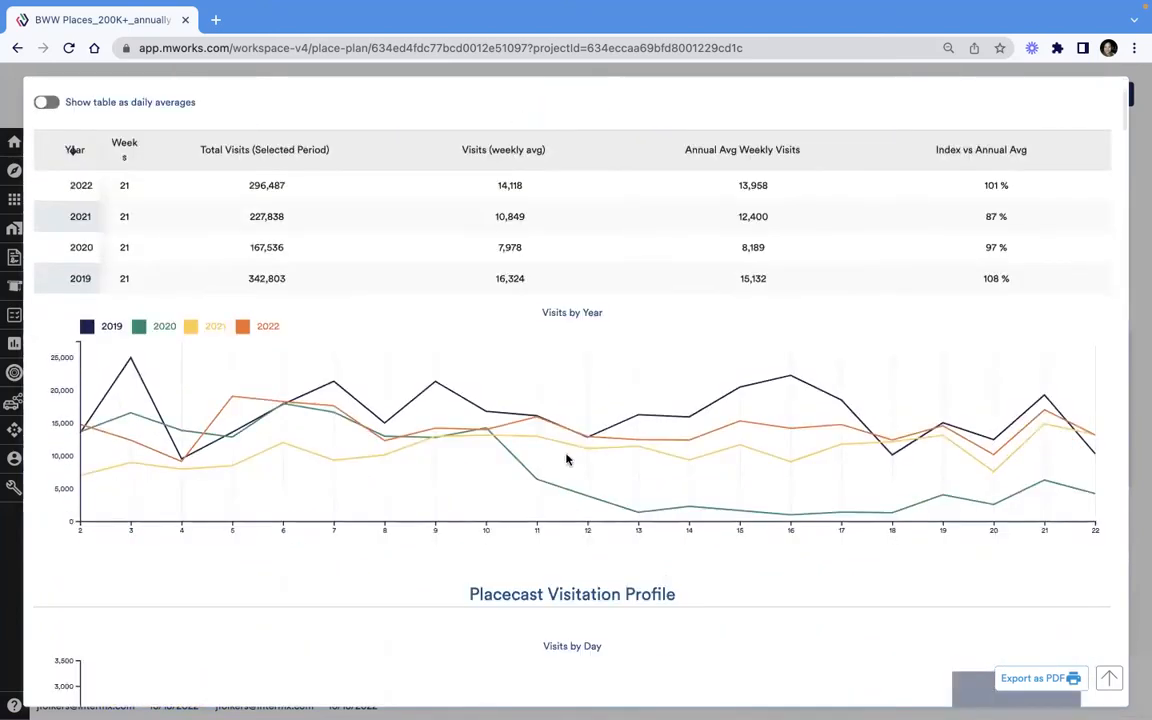
{"action": "scroll", "coordinate": [557, 460], "scroll_direction": "down", "scroll_amount": 6}
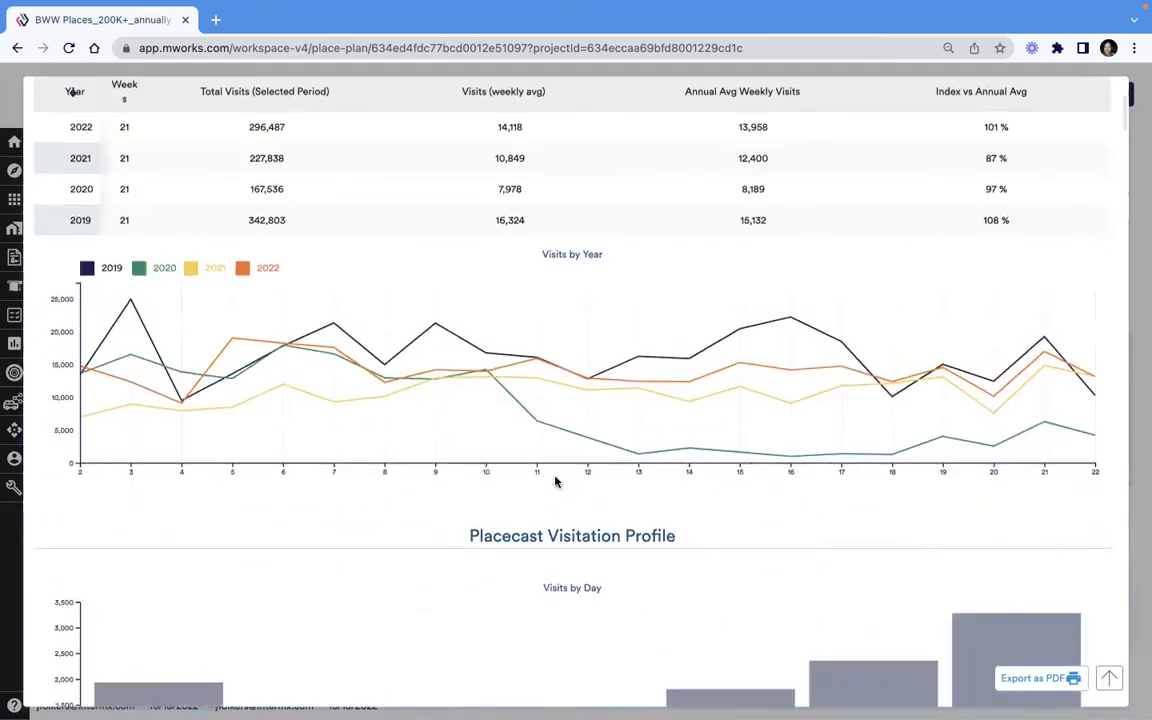
{"action": "scroll", "coordinate": [559, 400], "scroll_direction": "down", "scroll_amount": 1}
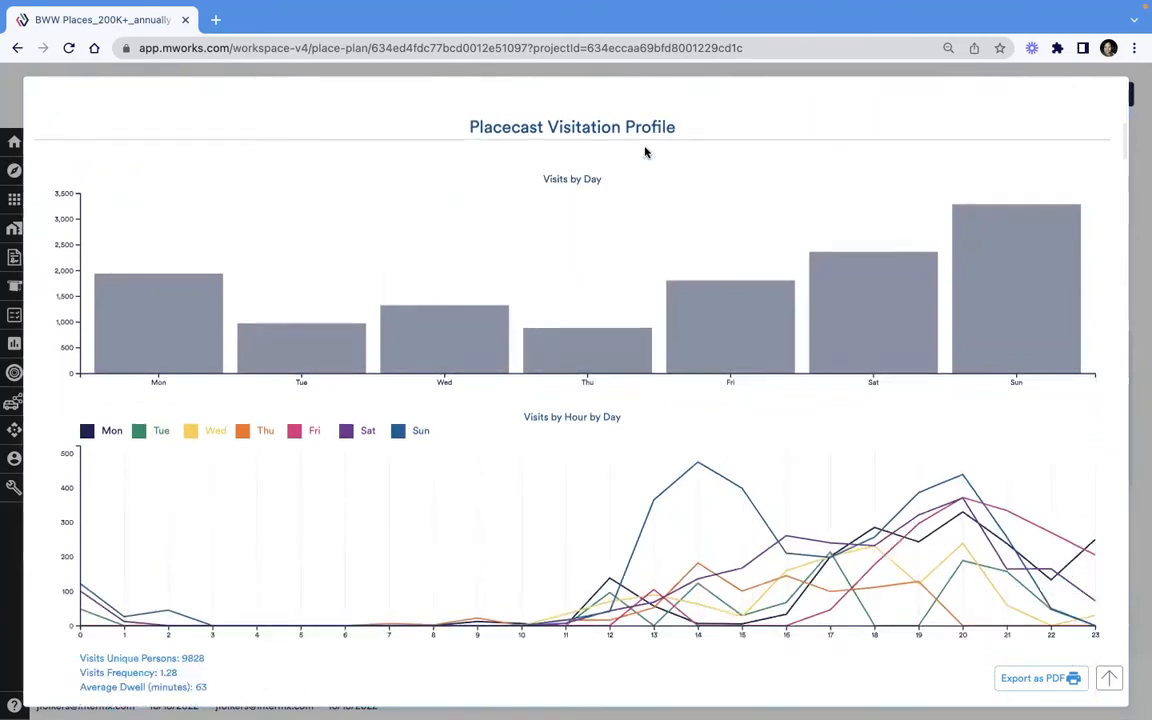
{"action": "scroll", "coordinate": [578, 537], "scroll_direction": "down", "scroll_amount": 1}
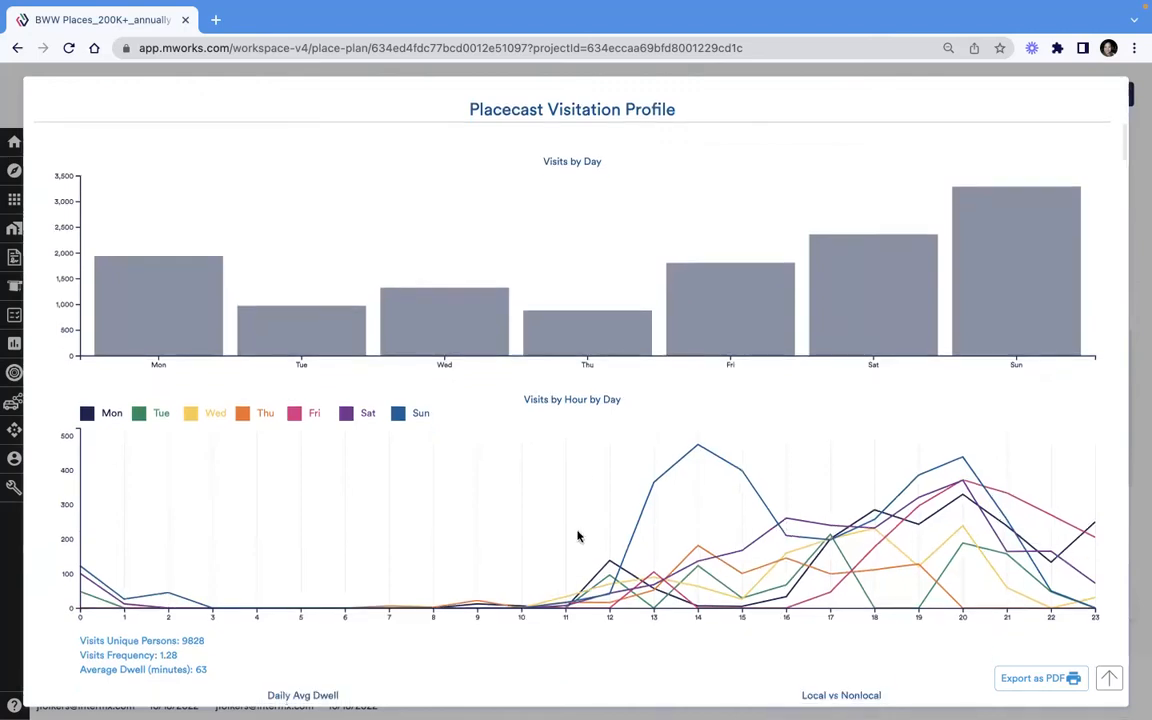
{"action": "scroll", "coordinate": [578, 537], "scroll_direction": "down", "scroll_amount": 3}
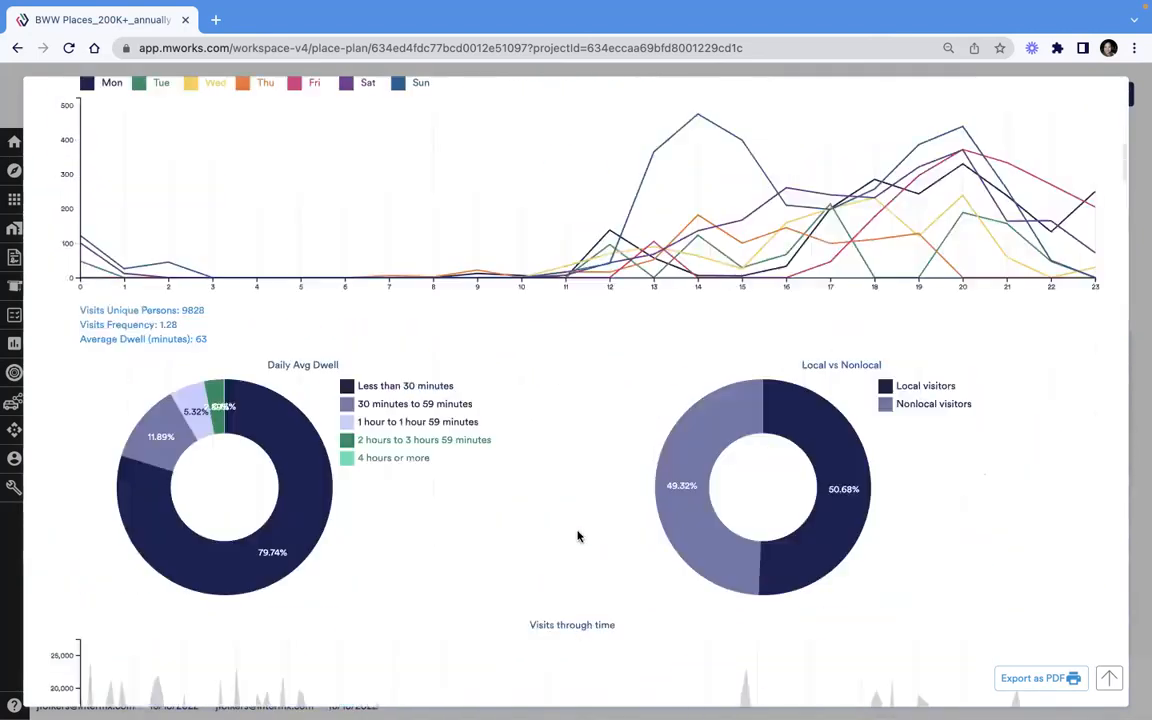
{"action": "scroll", "coordinate": [578, 535], "scroll_direction": "down", "scroll_amount": 2}
{"action": "scroll", "coordinate": [604, 316], "scroll_direction": "down", "scroll_amount": 2}
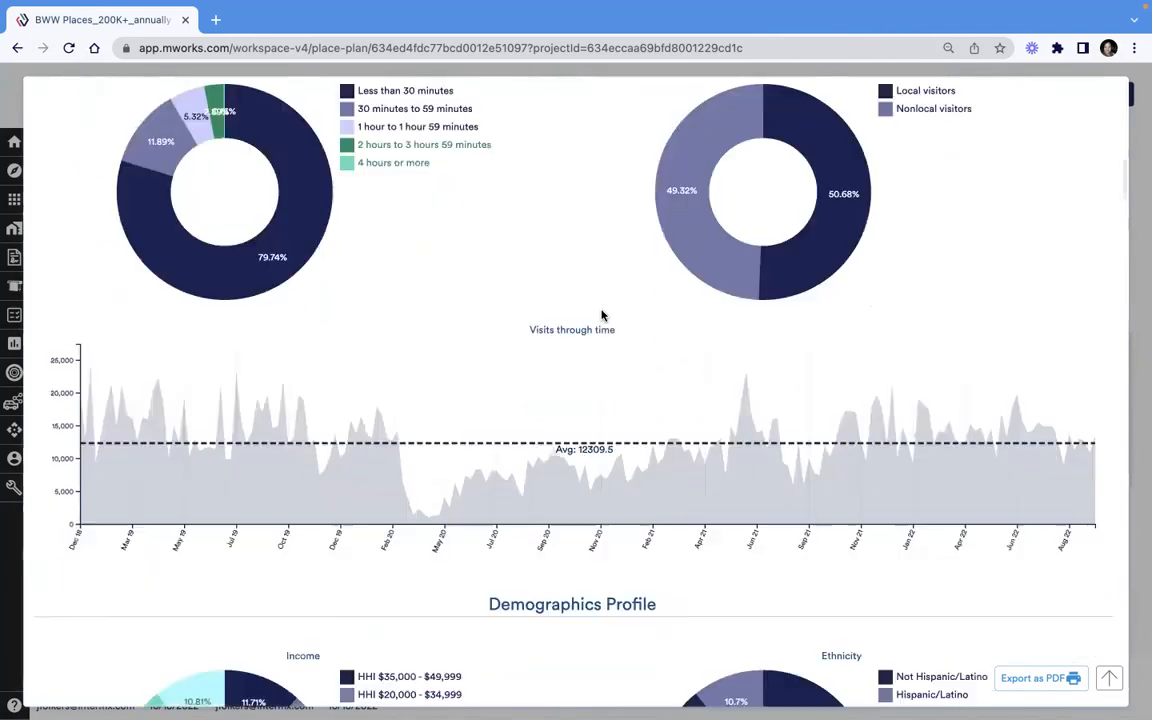
- Examine the demographics profile, covering income, ethnicity, race, gender, age and Prizm segments
{"action": "scroll", "coordinate": [602, 567], "scroll_direction": "down", "scroll_amount": 4}
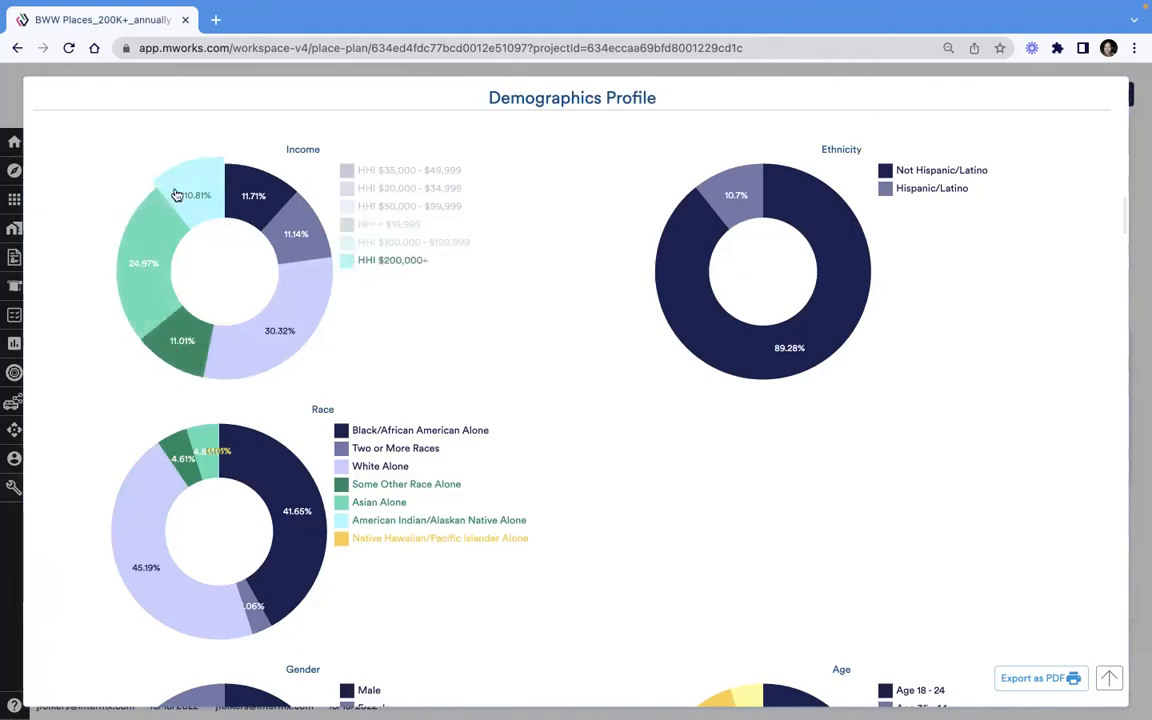
{"action": "scroll", "coordinate": [660, 540], "scroll_direction": "down", "scroll_amount": 2}
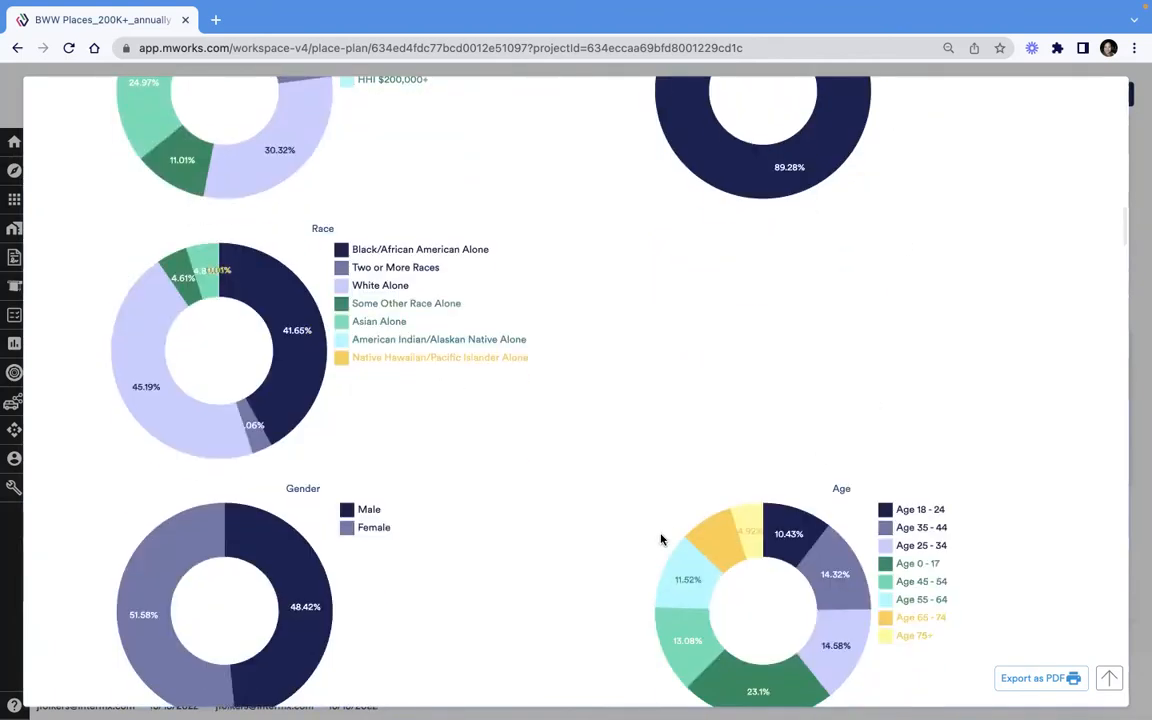
{"action": "scroll", "coordinate": [660, 540], "scroll_direction": "down", "scroll_amount": 5}
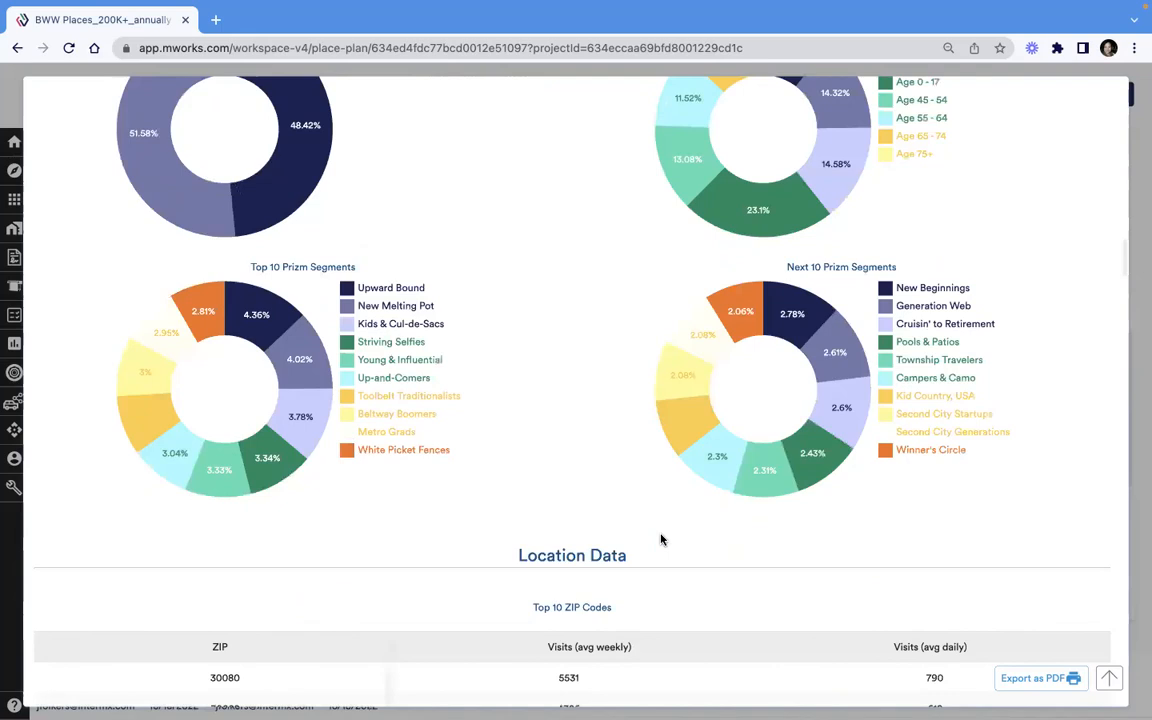
- Review the location data for the top 10 ZIP codes, counties, DMAs and states of visitor origin
{"action": "scroll", "coordinate": [661, 540], "scroll_direction": "down", "scroll_amount": 1}
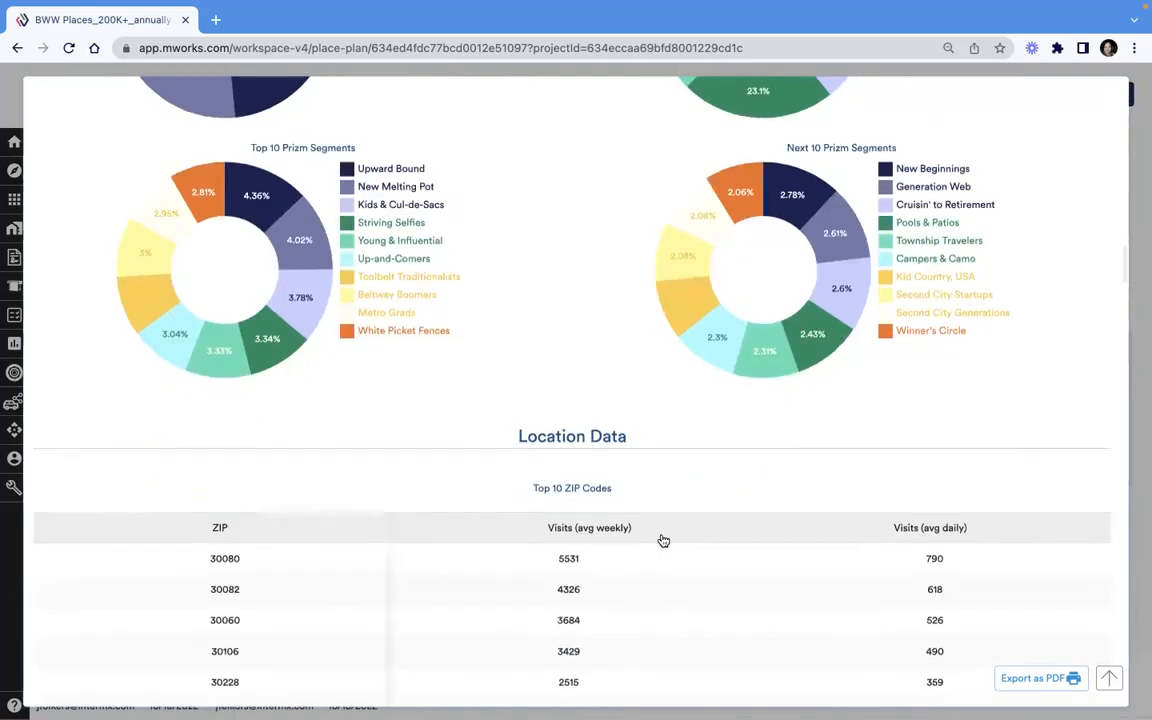
{"action": "scroll", "coordinate": [661, 540], "scroll_direction": "down", "scroll_amount": 2}
{"action": "scroll", "coordinate": [661, 540], "scroll_direction": "down", "scroll_amount": 1}
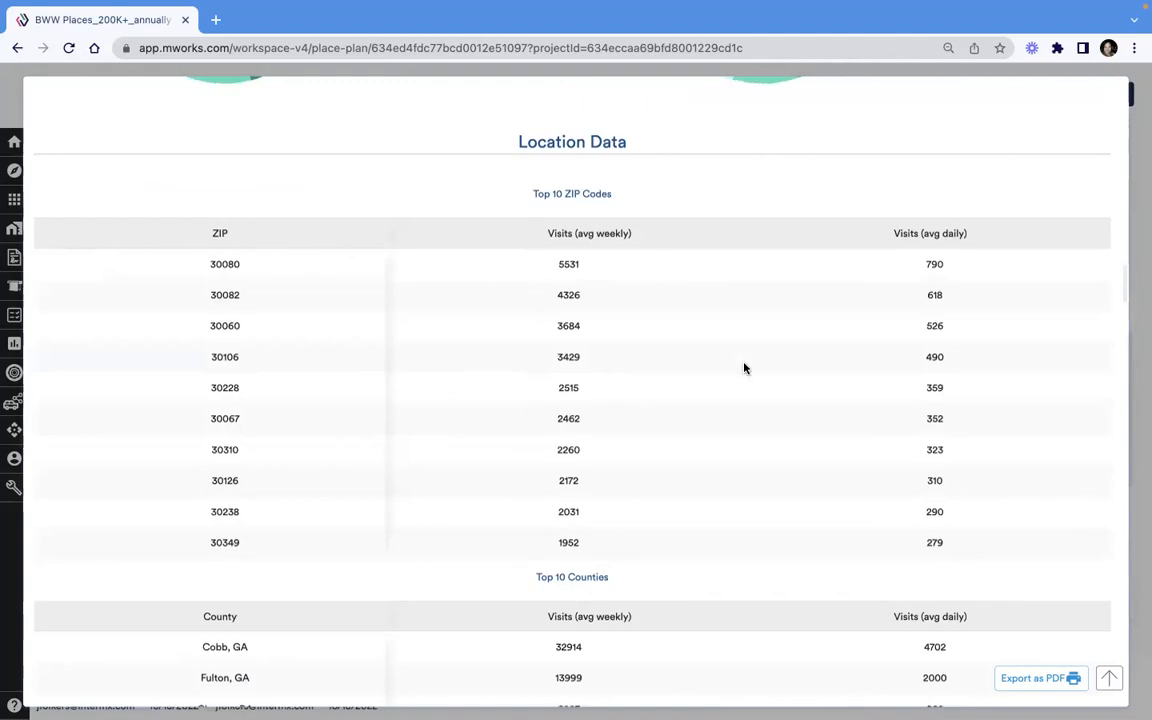
{"action": "scroll", "coordinate": [741, 365], "scroll_direction": "down", "scroll_amount": 4}
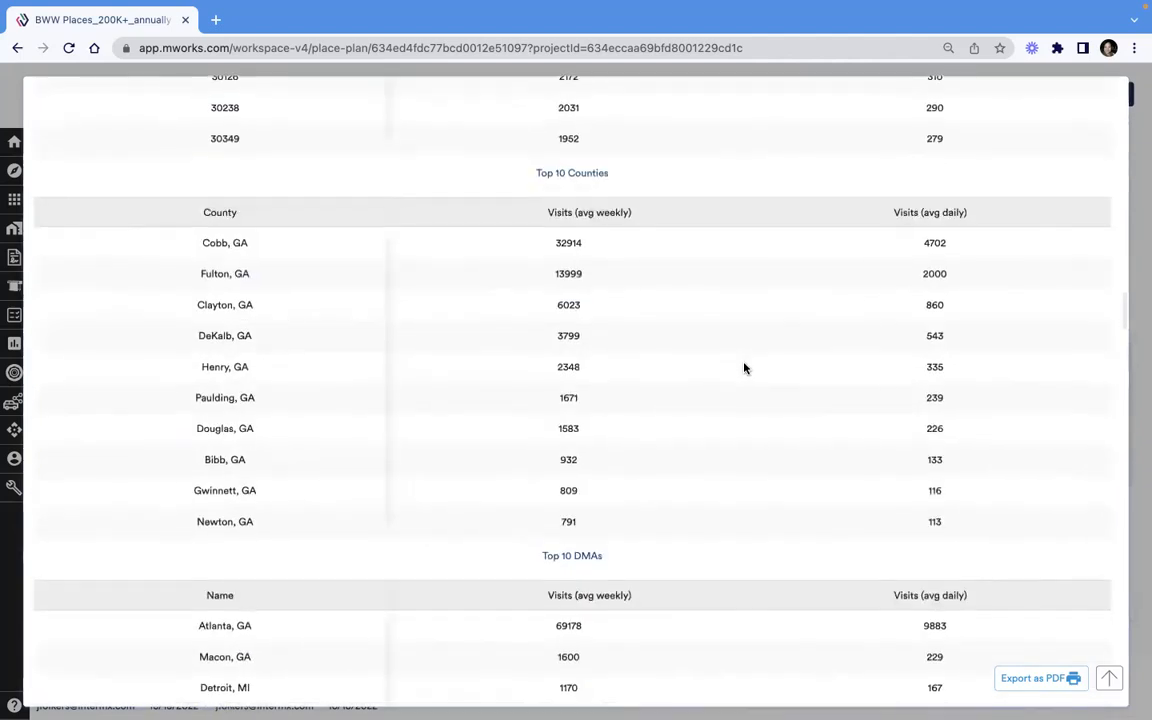
{"action": "scroll", "coordinate": [743, 368], "scroll_direction": "down", "scroll_amount": 1}
{"action": "scroll", "coordinate": [238, 250], "scroll_direction": "down", "scroll_amount": 6}
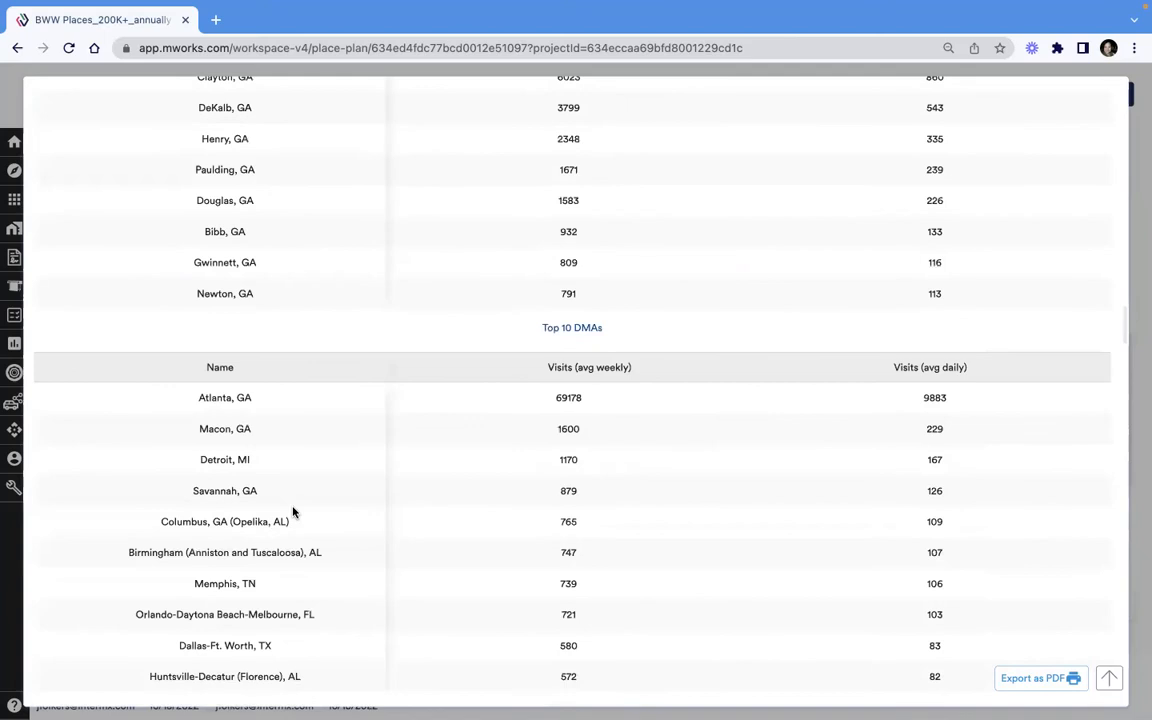
{"action": "scroll", "coordinate": [293, 512], "scroll_direction": "down", "scroll_amount": 4}
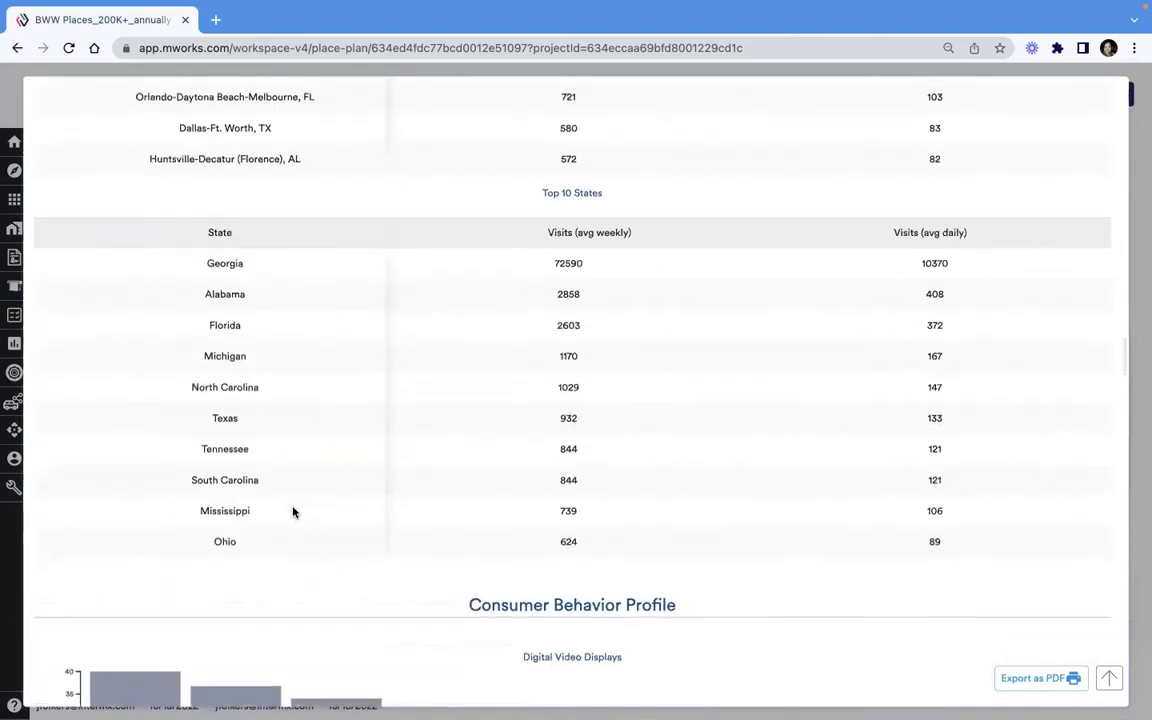
- Examine the consumer behavior charts from digital video displays through financial, reading individual bar details, and close the place report
{"action": "scroll", "coordinate": [293, 516], "scroll_direction": "down", "scroll_amount": 2}
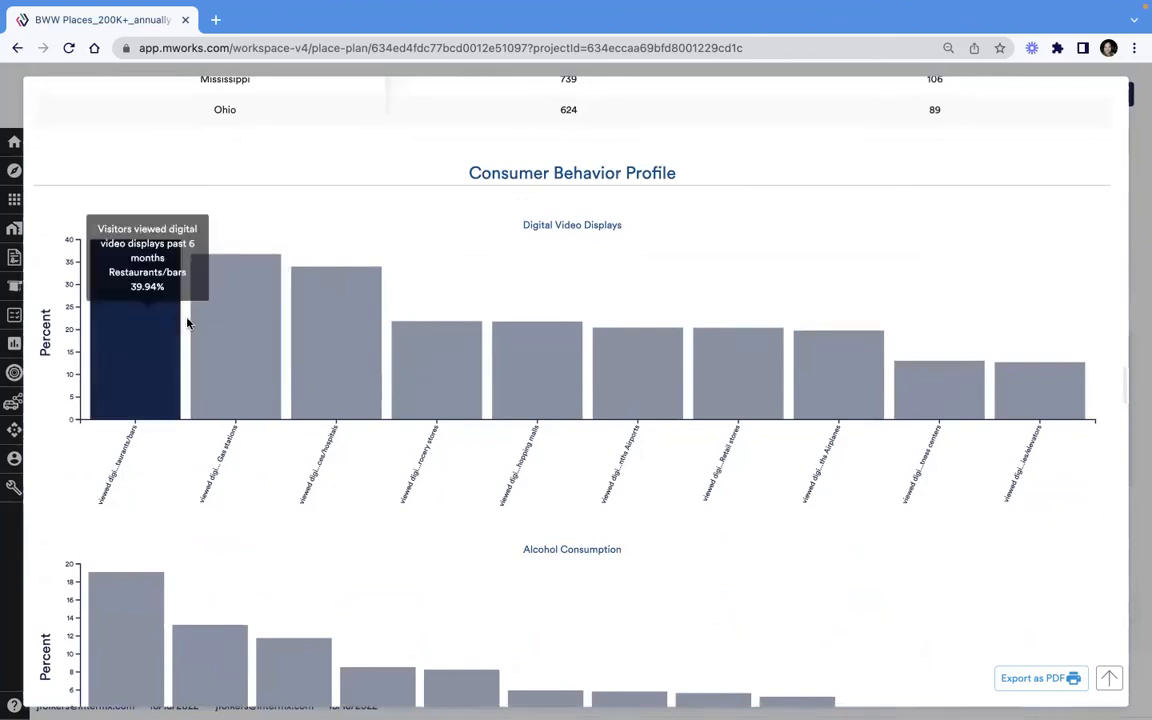
{"action": "mouse_move", "coordinate": [551, 361]}
{"action": "scroll", "coordinate": [551, 361], "scroll_direction": "down", "scroll_amount": 3}
{"action": "mouse_move", "coordinate": [447, 379]}
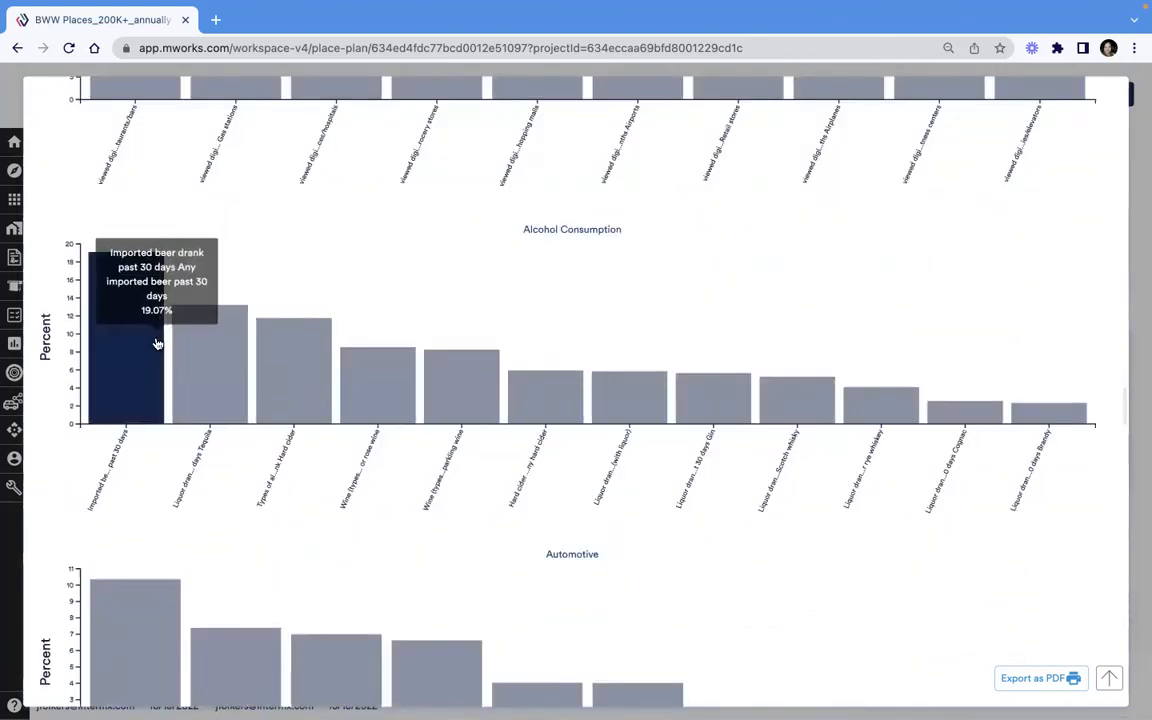
{"action": "scroll", "coordinate": [543, 432], "scroll_direction": "down", "scroll_amount": 2}
{"action": "mouse_move", "coordinate": [173, 459]}
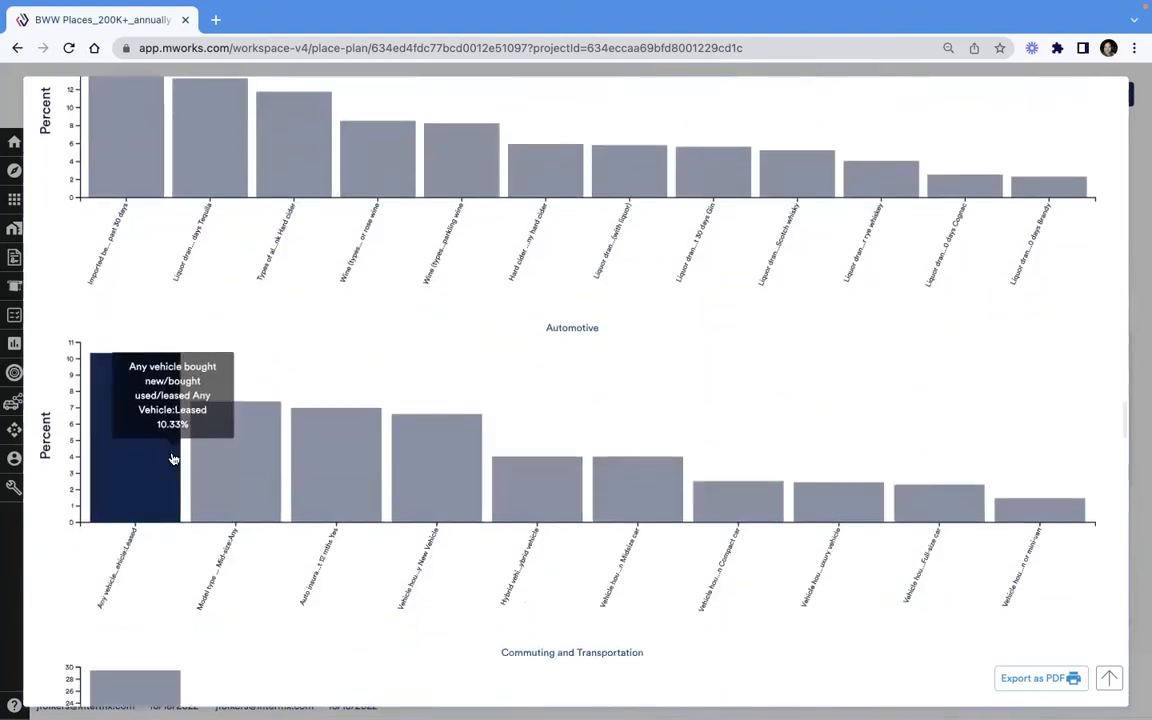
{"action": "mouse_move", "coordinate": [731, 437]}
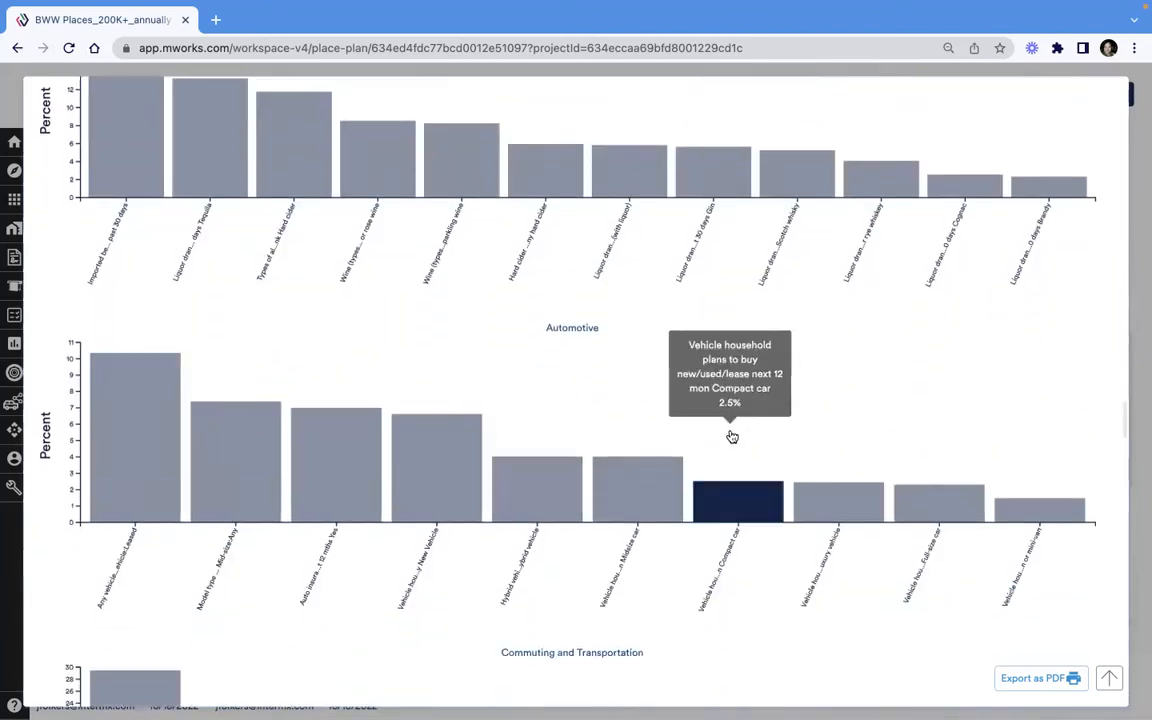
{"action": "scroll", "coordinate": [731, 437], "scroll_direction": "down", "scroll_amount": 4}
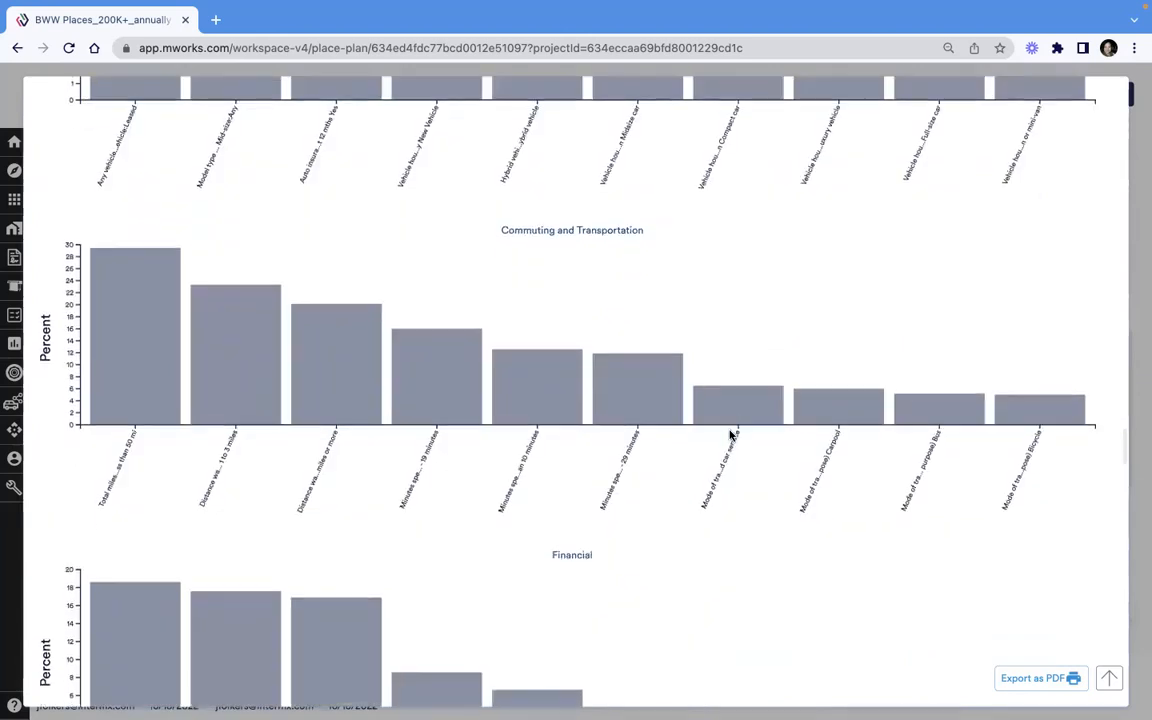
{"action": "scroll", "coordinate": [731, 437], "scroll_direction": "down", "scroll_amount": 3}
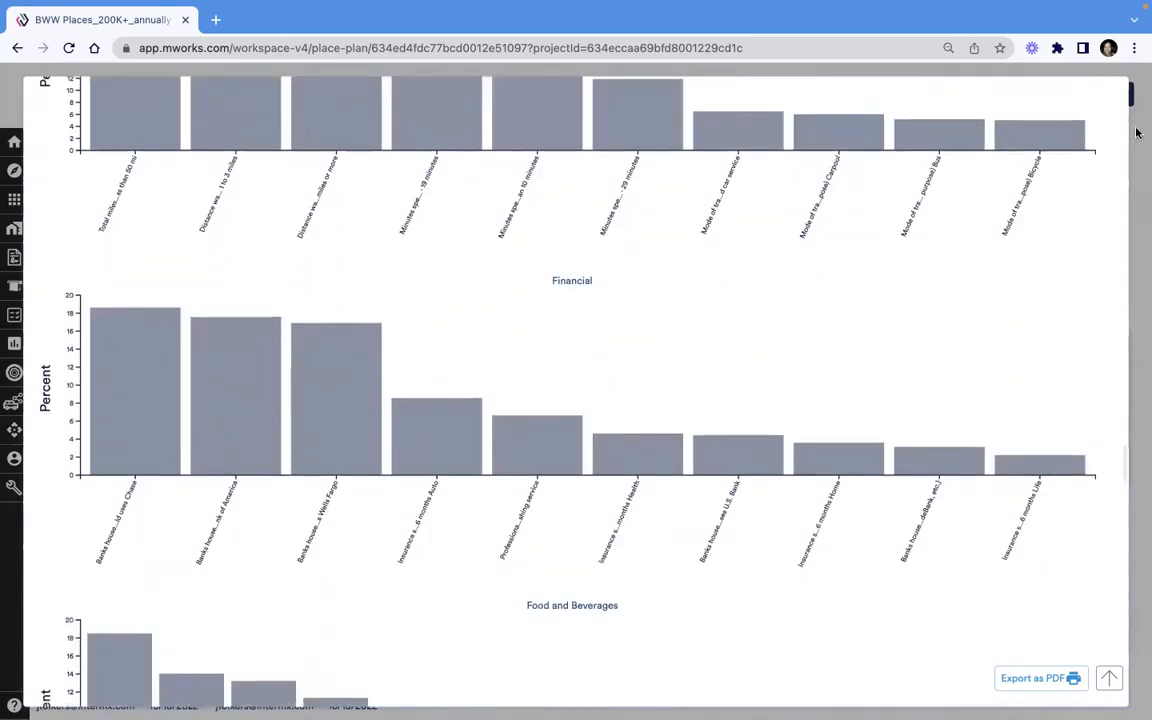
{"action": "left_click", "coordinate": [1141, 567]}
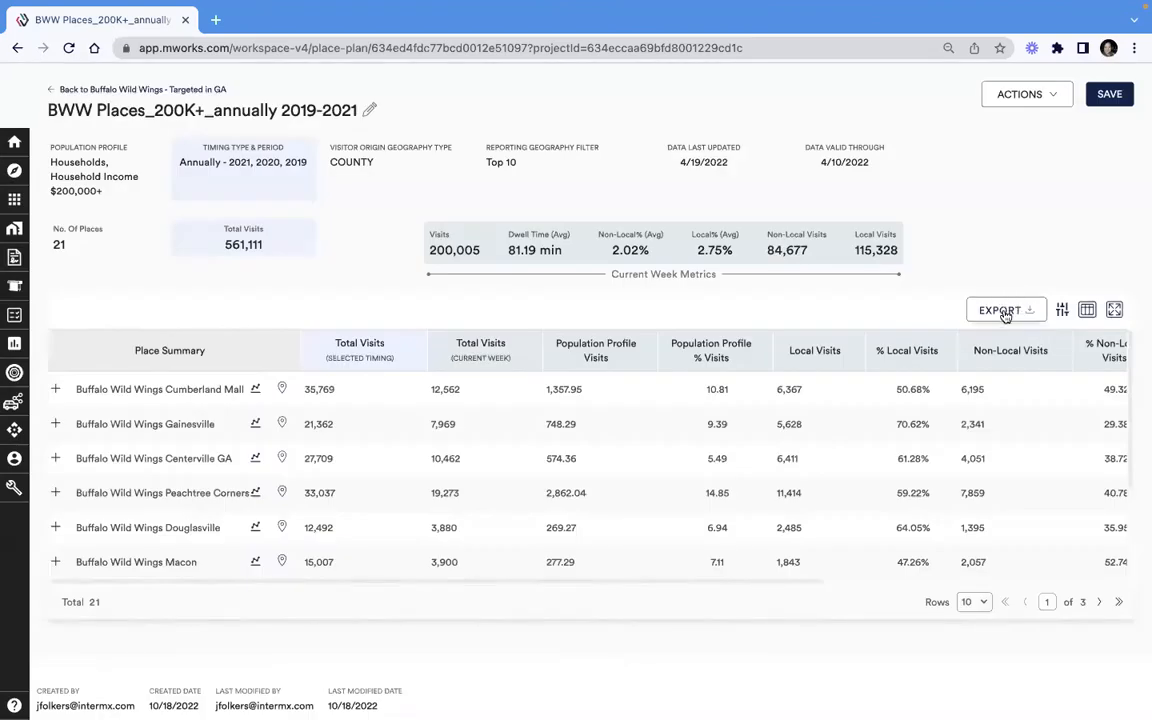
{"action": "scroll", "coordinate": [553, 494], "scroll_direction": "down", "scroll_amount": 1}
{"action": "scroll", "coordinate": [556, 501], "scroll_direction": "down", "scroll_amount": 3}
{"action": "scroll", "coordinate": [555, 494], "scroll_direction": "up", "scroll_amount": 4}
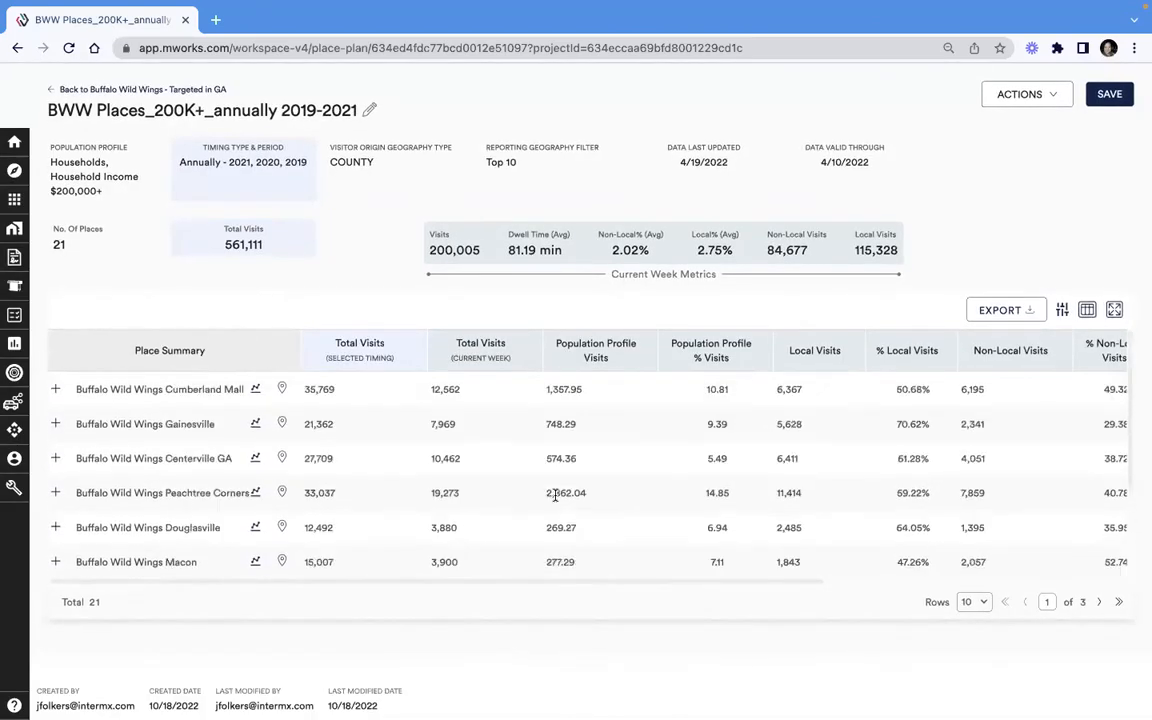